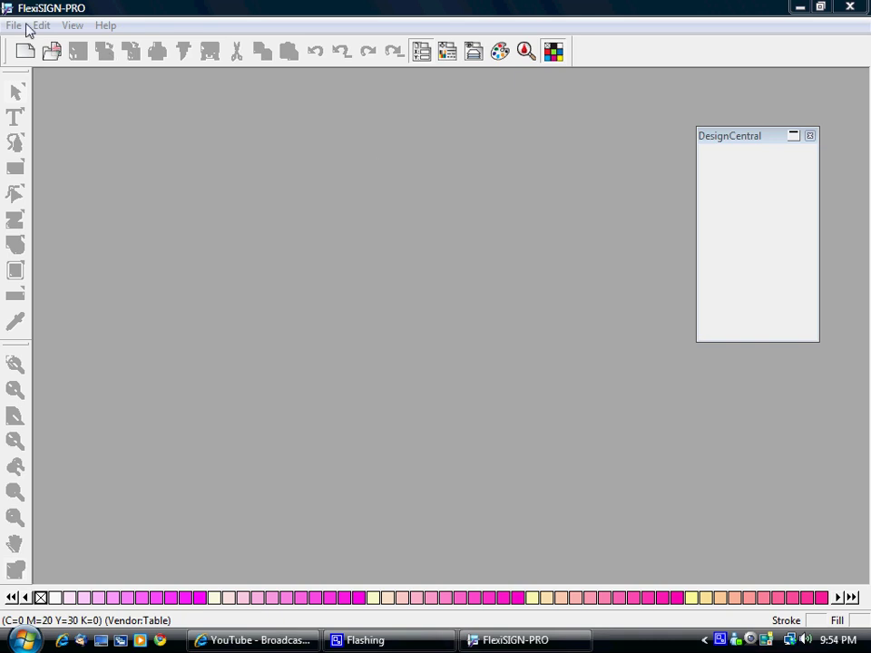
Create a new 36 x 24 in document and choose the dog-puppy picture for import.
left_click(25, 51)
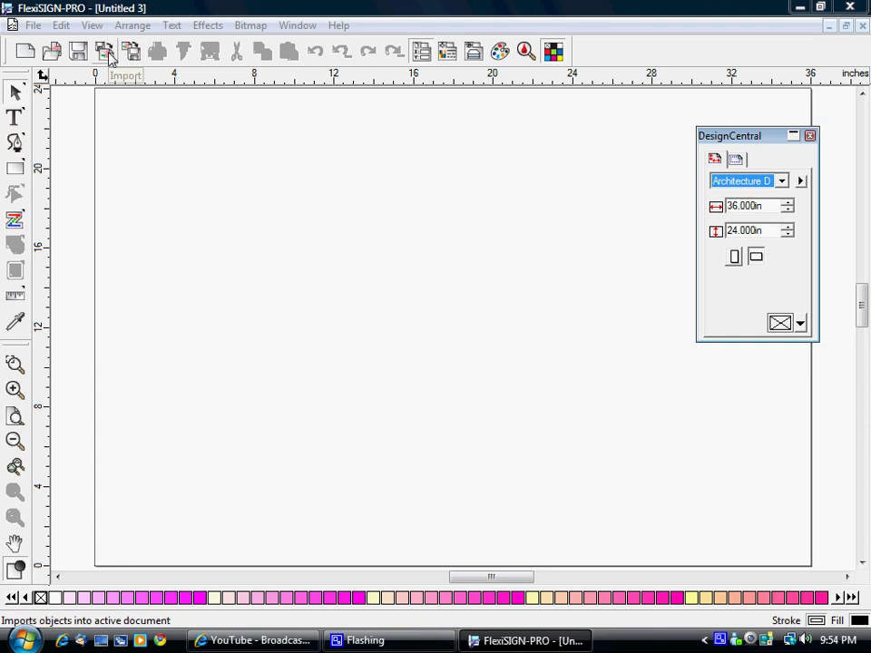
left_click(34, 26)
left_click(71, 171)
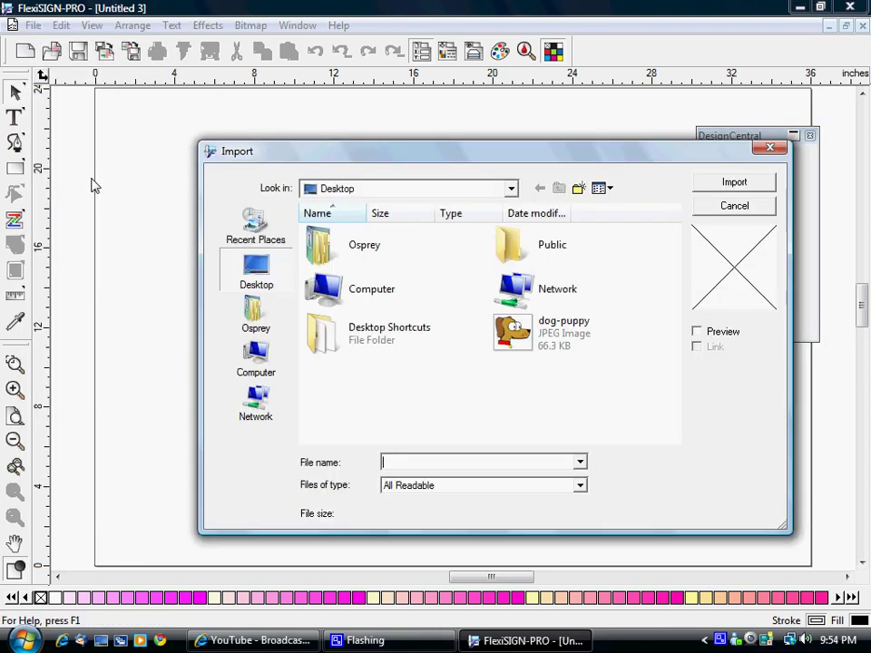
double_click(529, 337)
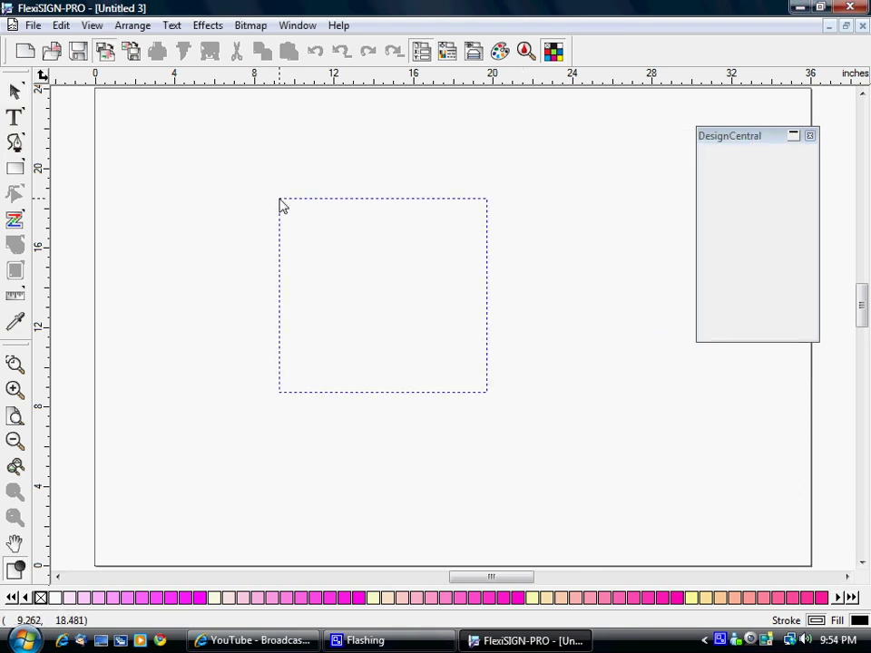
Place the dog-puppy picture on the page and start Bitmap > Vectorize > Color Trace.
left_click(280, 199)
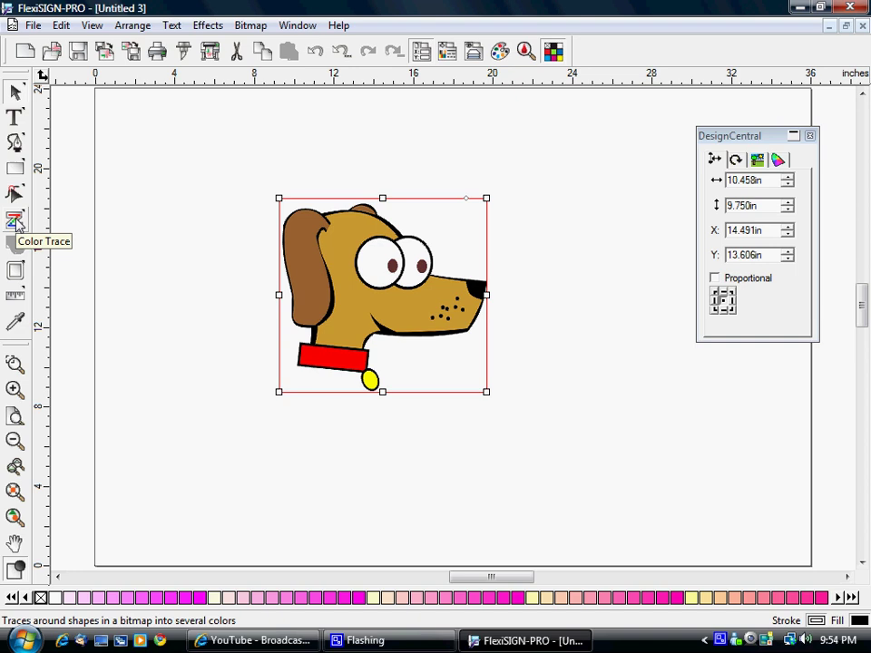
left_click(249, 25)
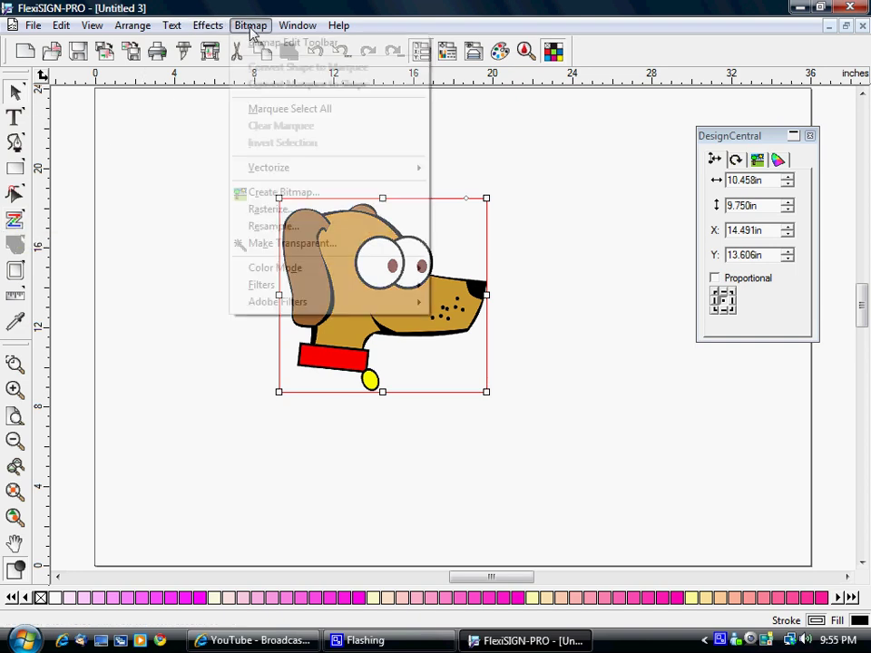
mouse_move(378, 171)
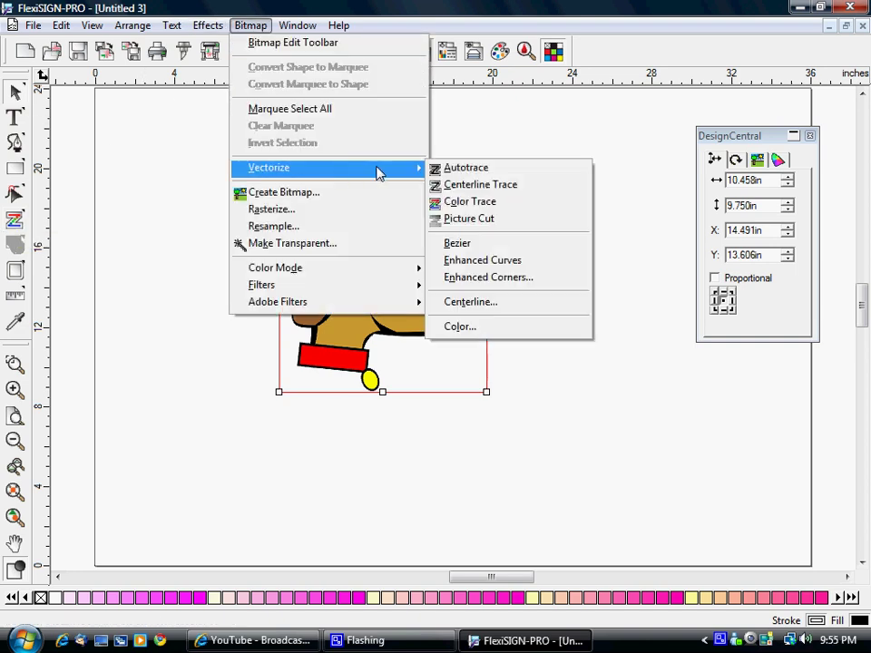
left_click(466, 207)
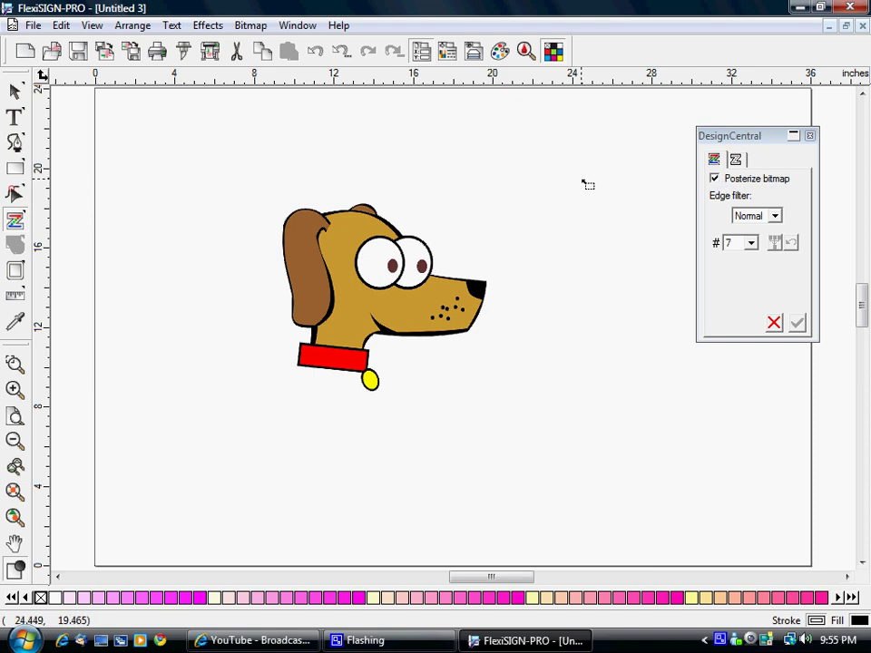
Keep the Normal edge filter, marquee the dog, and preview traces at 2, 4, 5 and 7 colours.
left_click(776, 216)
left_click(776, 216)
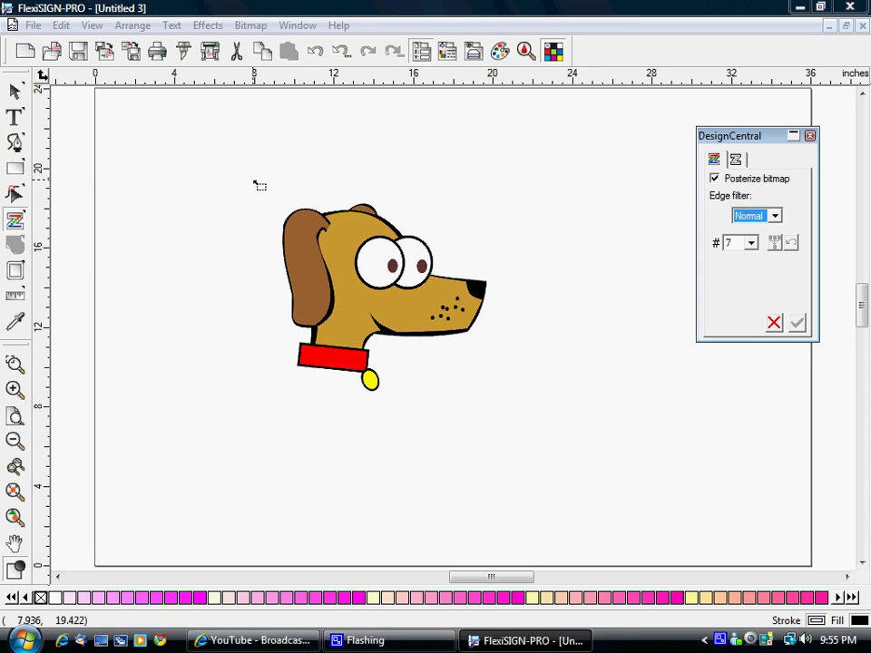
left_click_drag(241, 170, 534, 435)
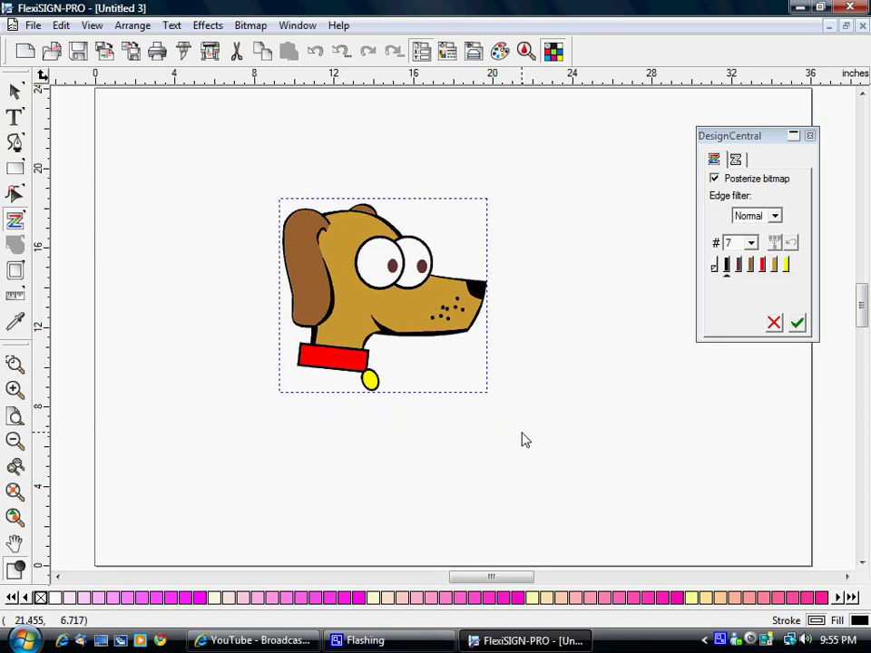
left_click(751, 243)
left_click(733, 260)
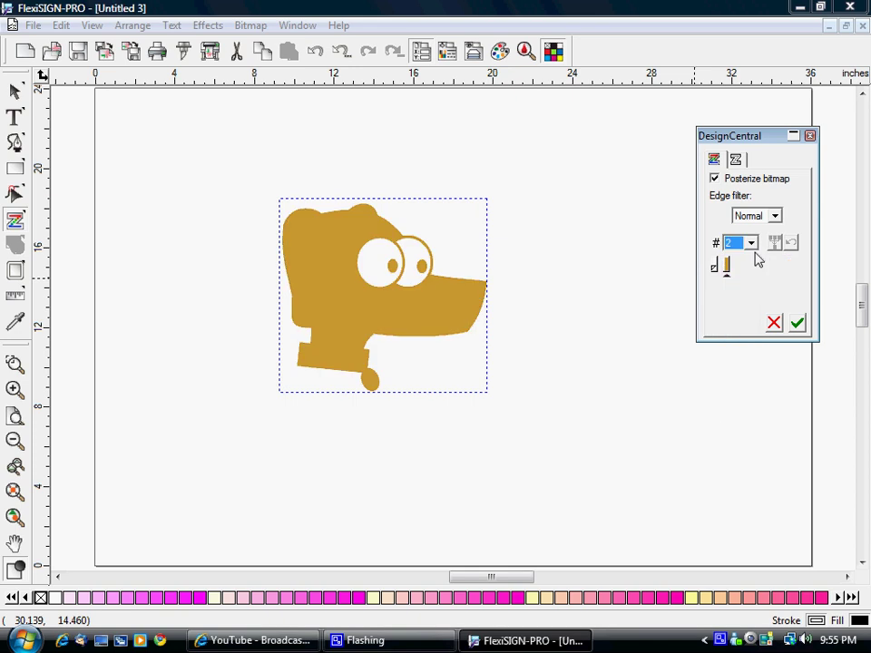
left_click(752, 245)
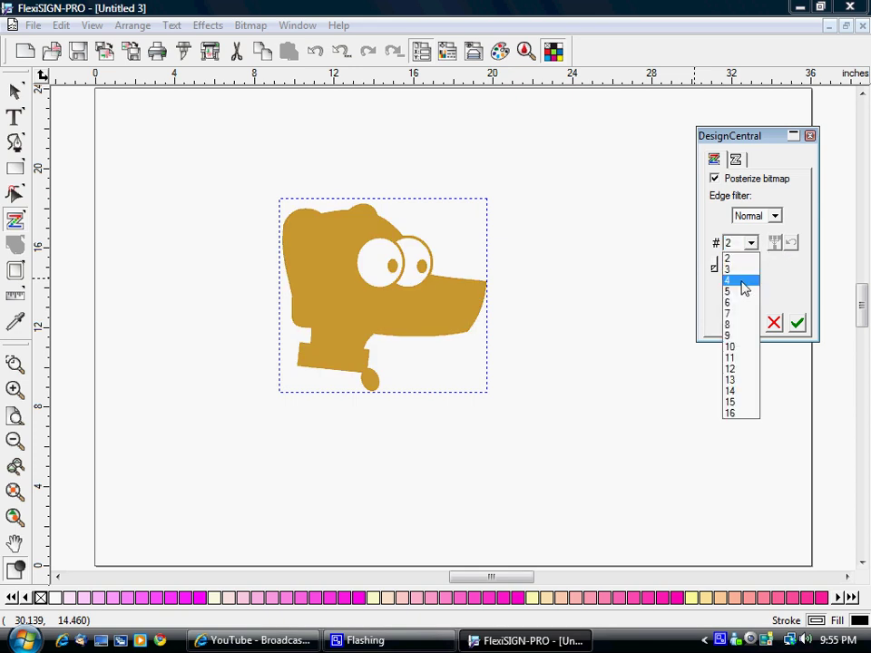
left_click(744, 281)
left_click(753, 244)
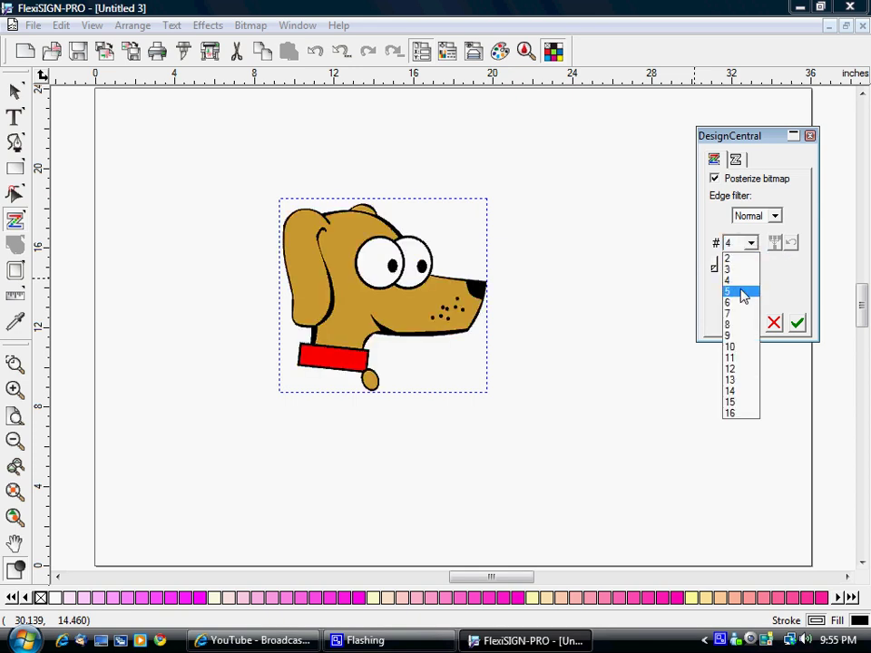
left_click(743, 292)
left_click(752, 243)
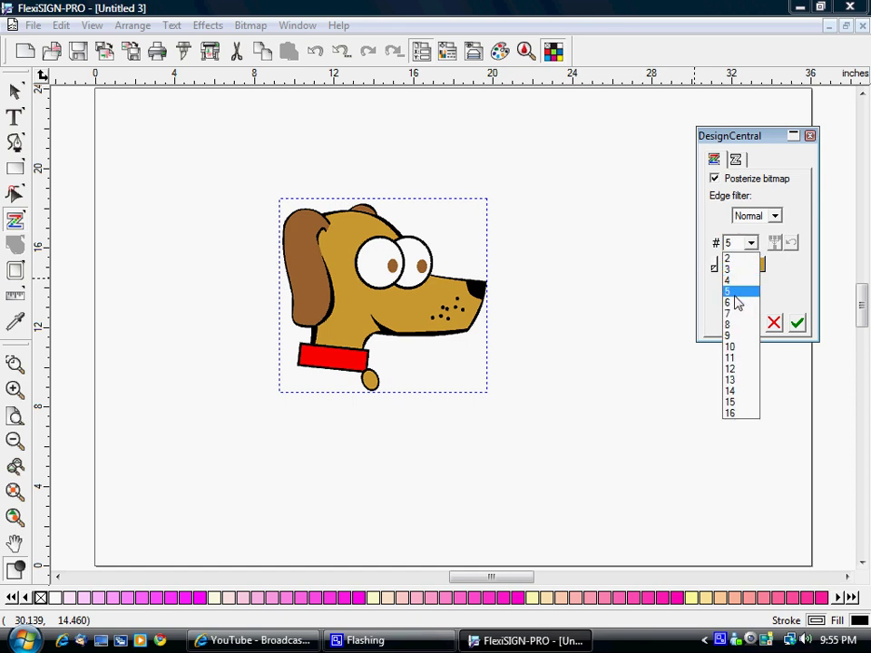
left_click(735, 315)
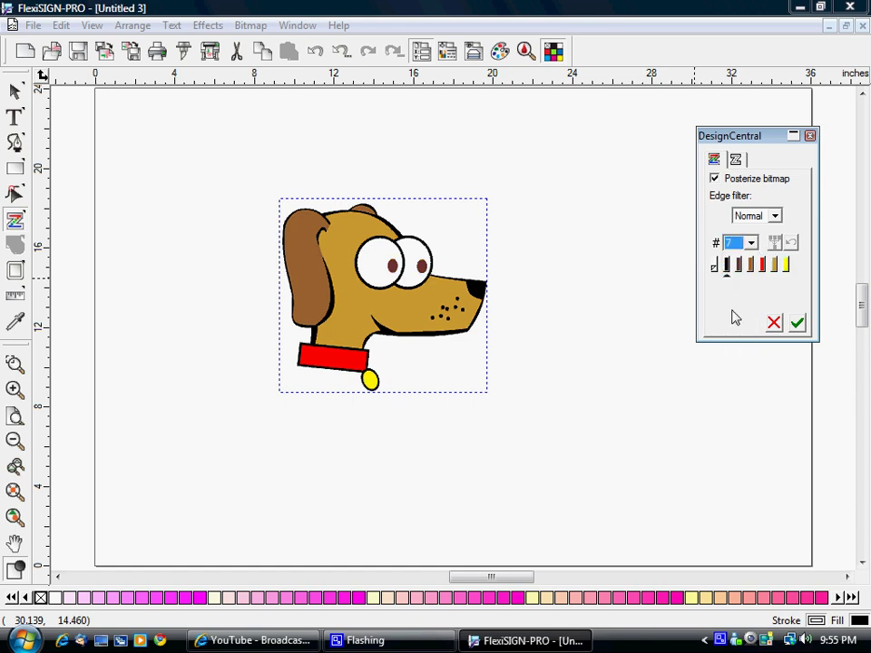
Merge the brown and orange trace colours, then reset the colour count to 7.
left_click(714, 265)
left_click(774, 267)
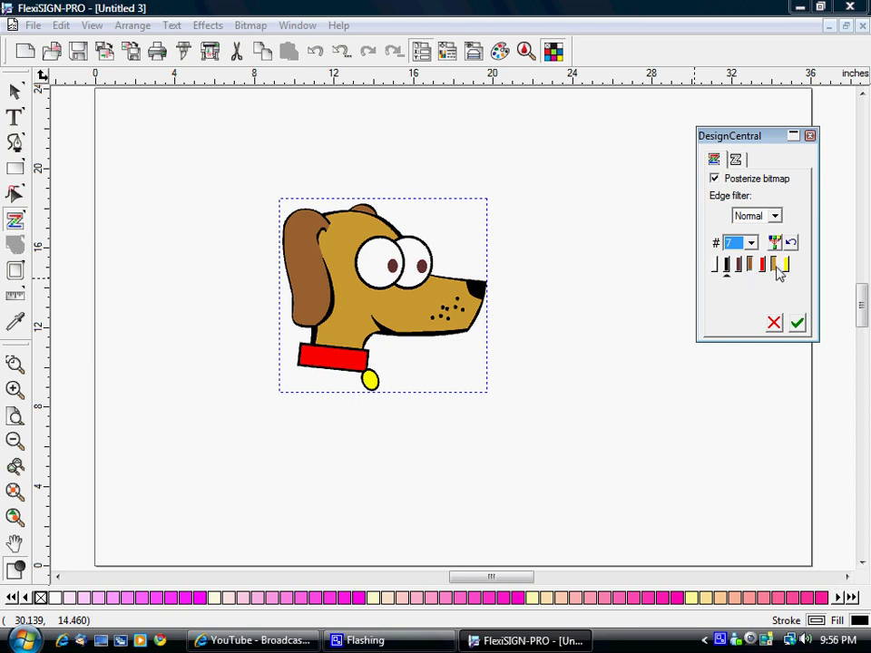
left_click(774, 242)
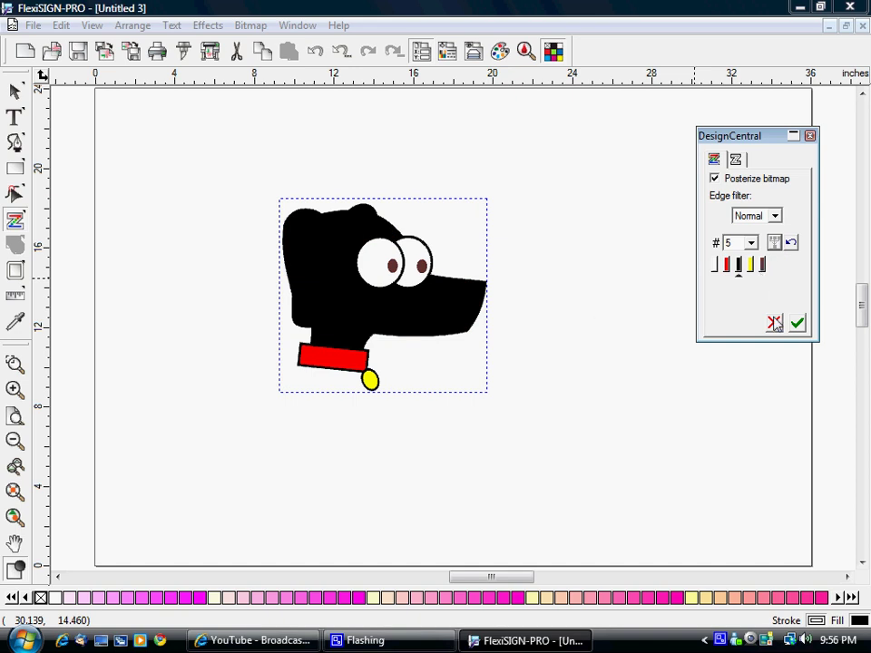
left_click(751, 244)
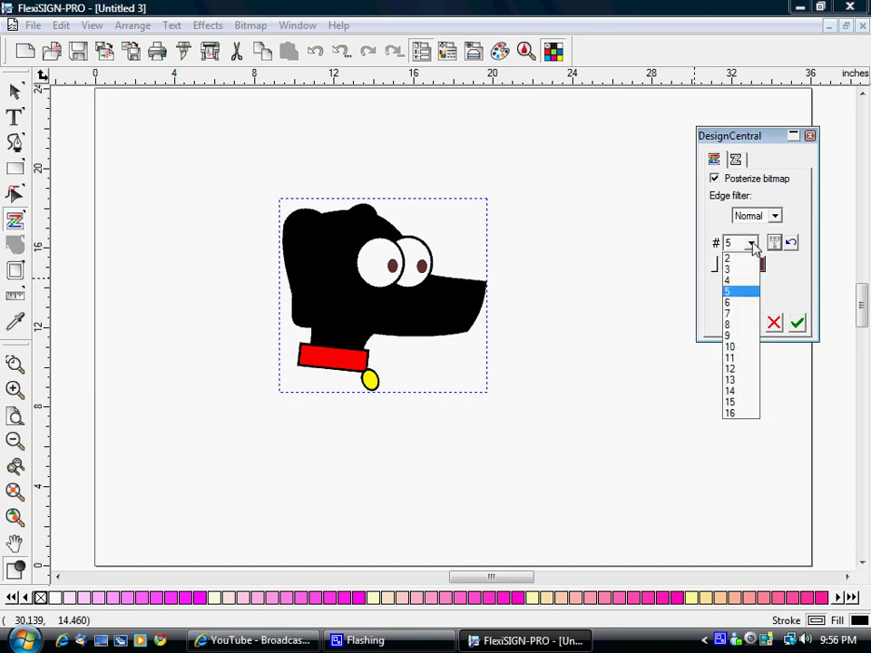
left_click(741, 314)
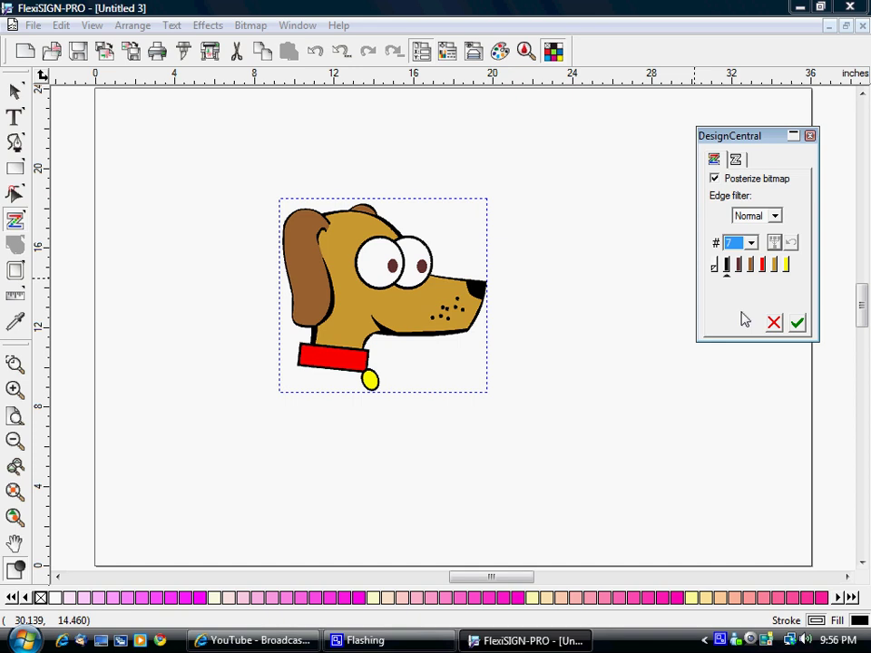
Apply the seven-colour trace and nudge the traced dog slightly left of its original spot.
left_click(797, 325)
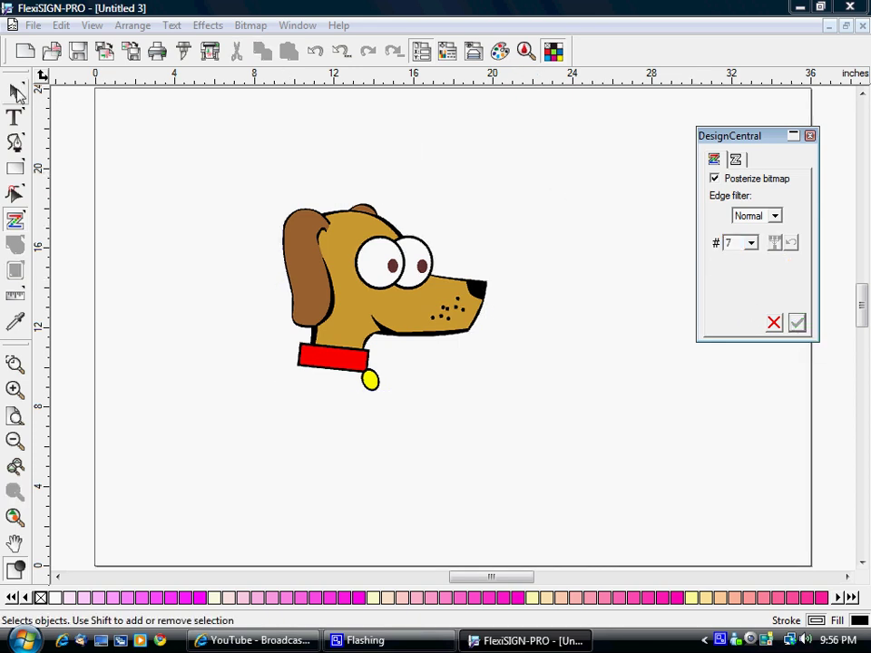
left_click(16, 91)
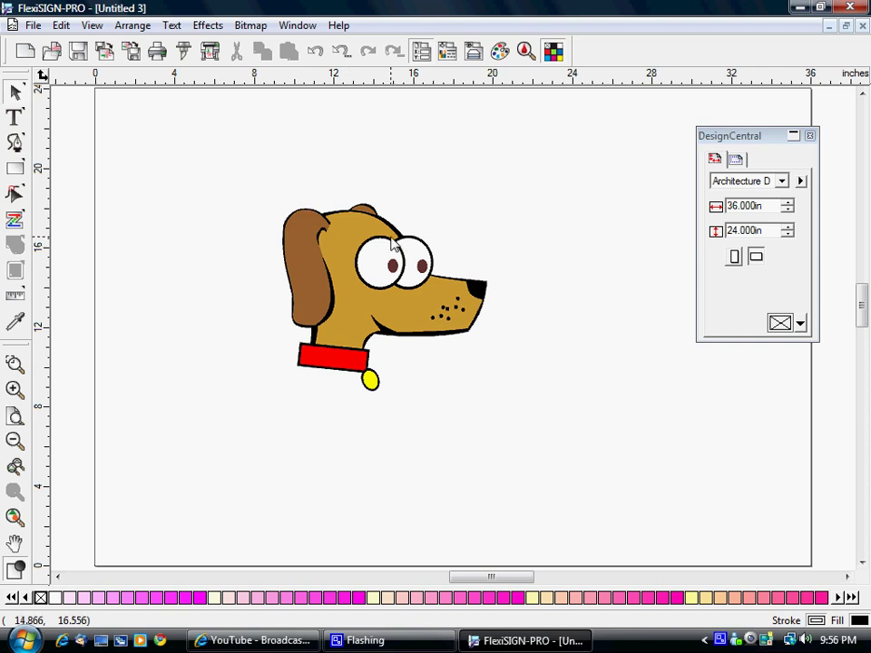
left_click(361, 315)
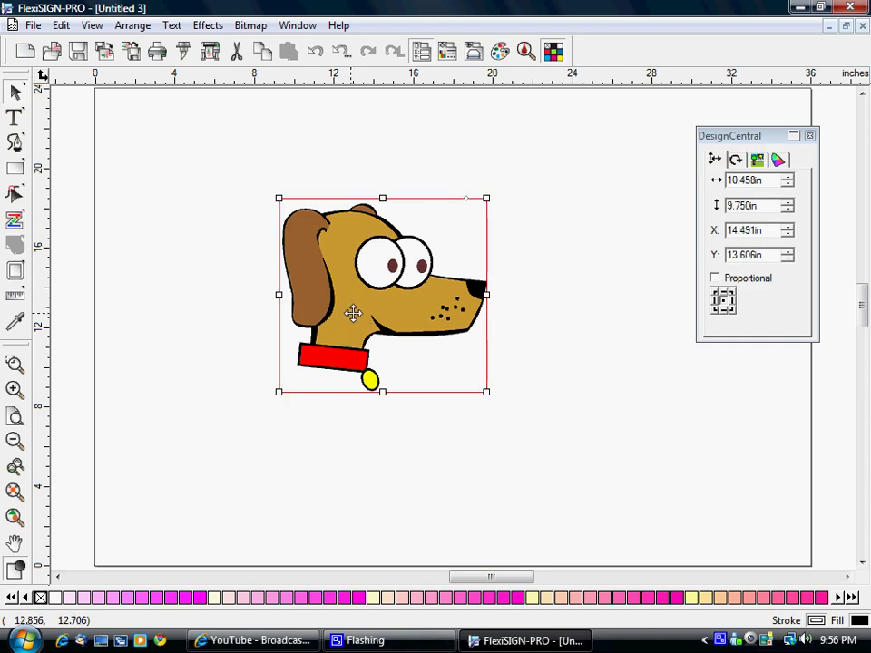
left_click_drag(352, 311, 700, 189)
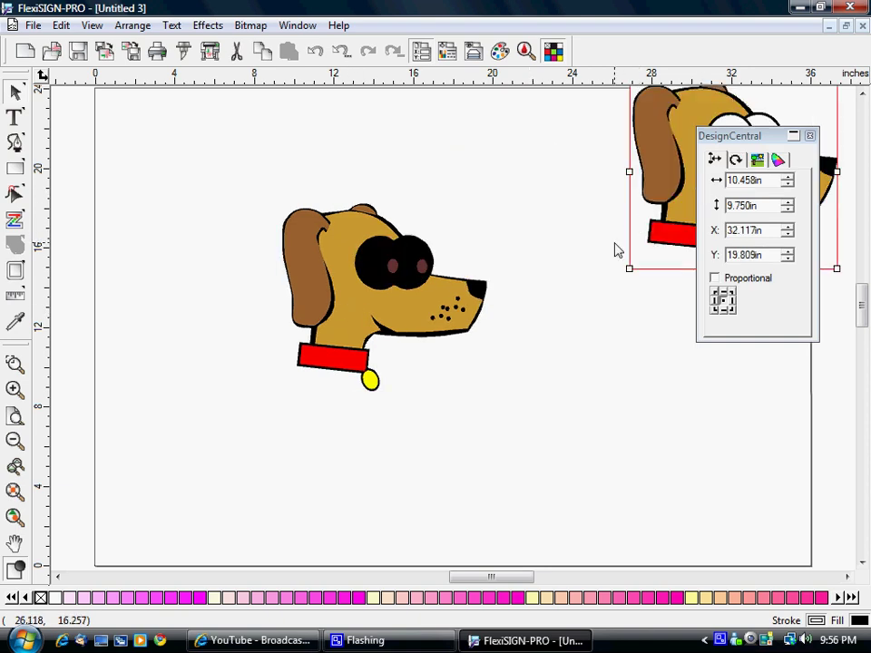
key("ctrl+z")
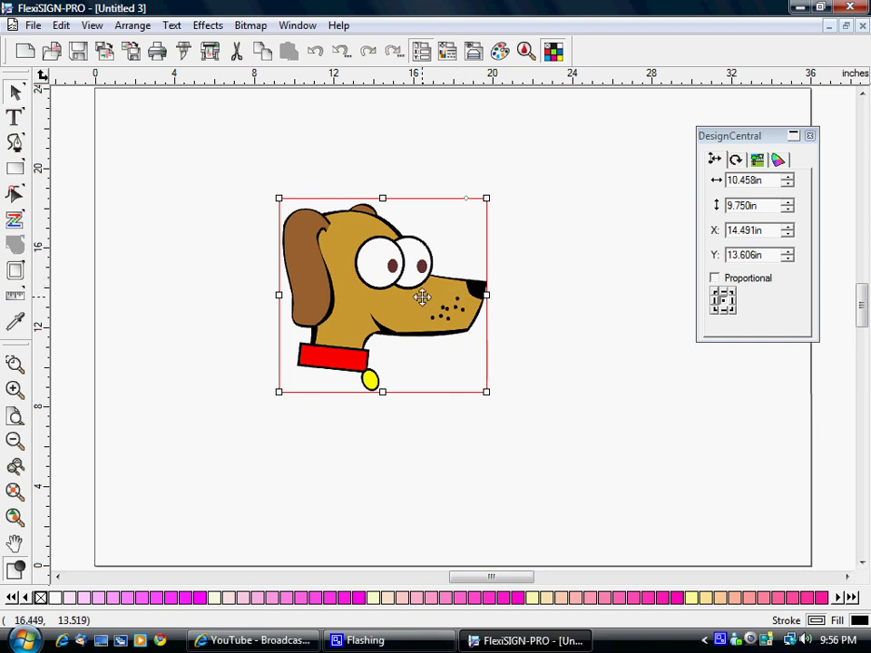
left_click_drag(420, 301, 564, 302)
left_click_drag(487, 304, 315, 314)
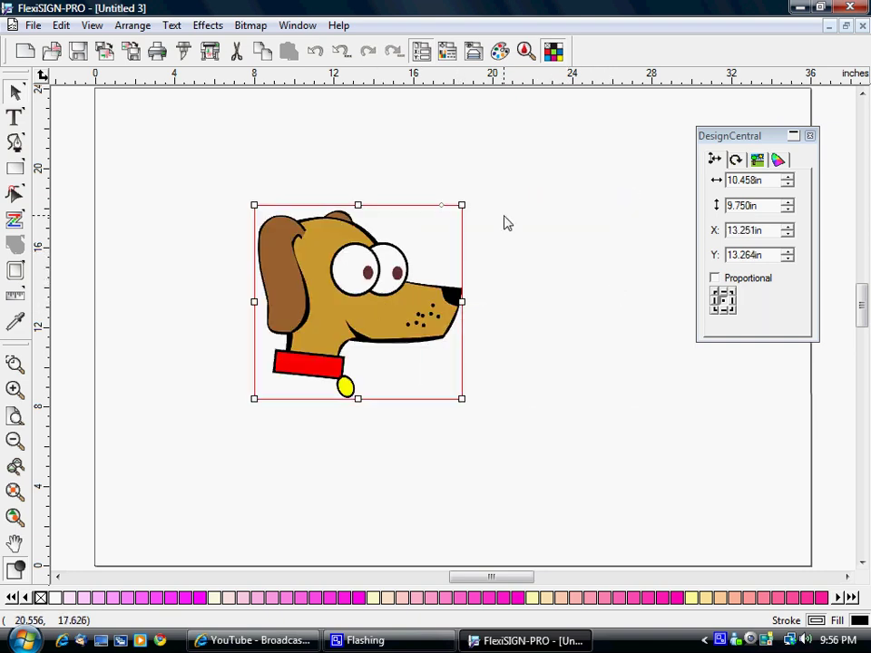
Marquee the dog again and apply the Posterize trace with 7 colours and Normal edge filter.
left_click(16, 221)
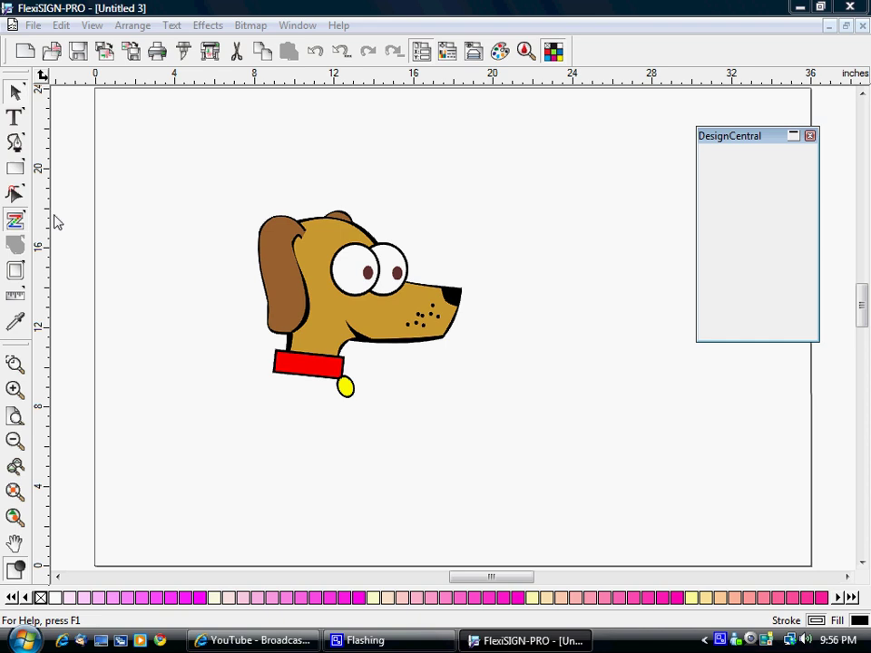
mouse_move(227, 178)
left_mouse_down()
mouse_move(449, 384)
mouse_move(528, 434)
left_mouse_up()
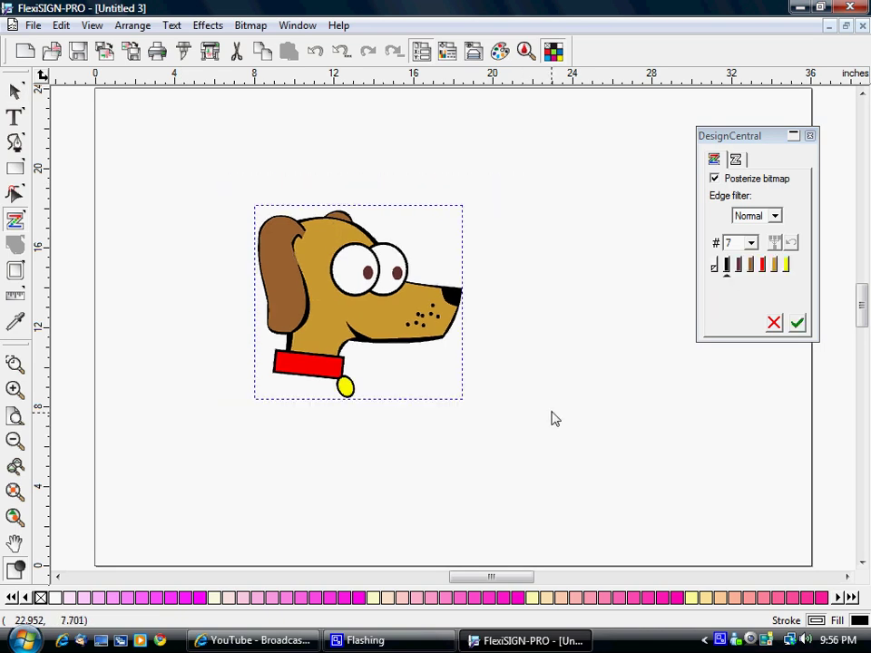
left_click(716, 267)
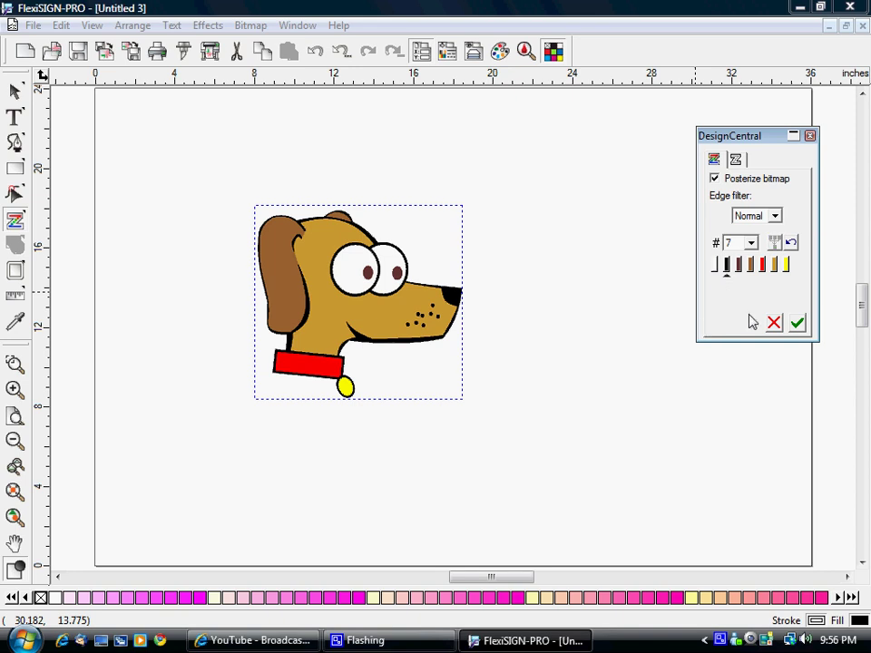
left_click(799, 325)
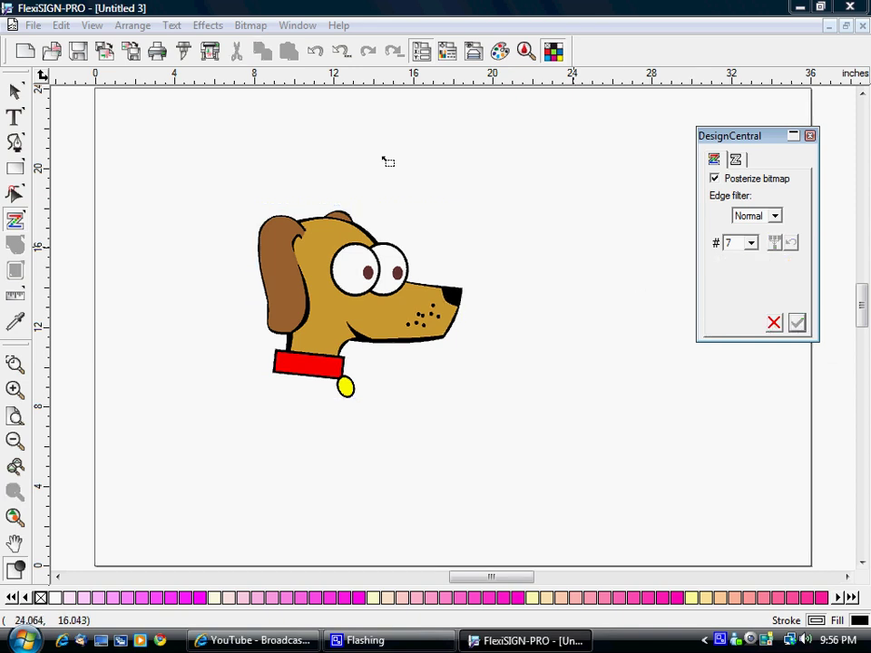
left_click(15, 94)
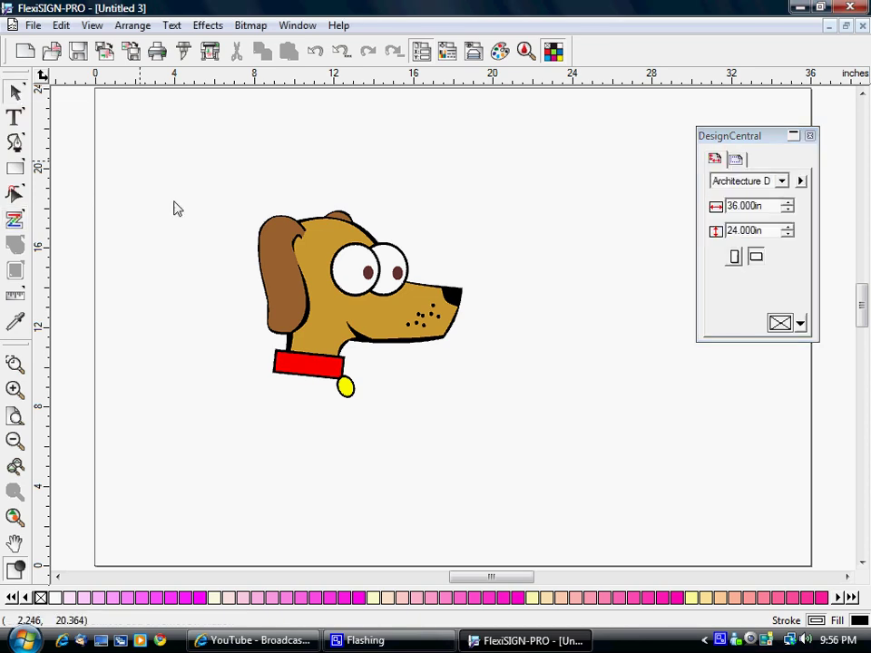
left_click(341, 316)
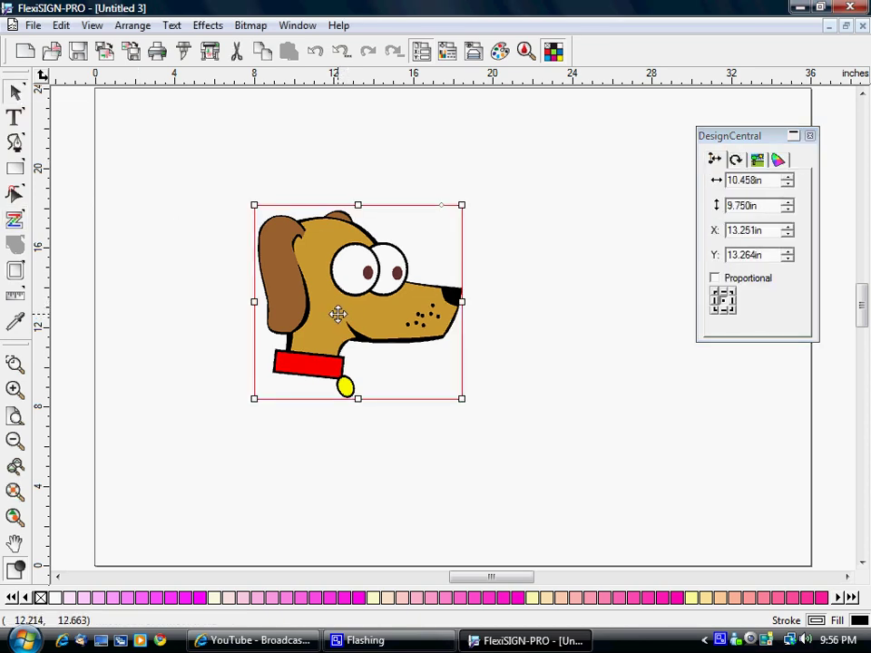
left_click_drag(342, 316, 608, 449)
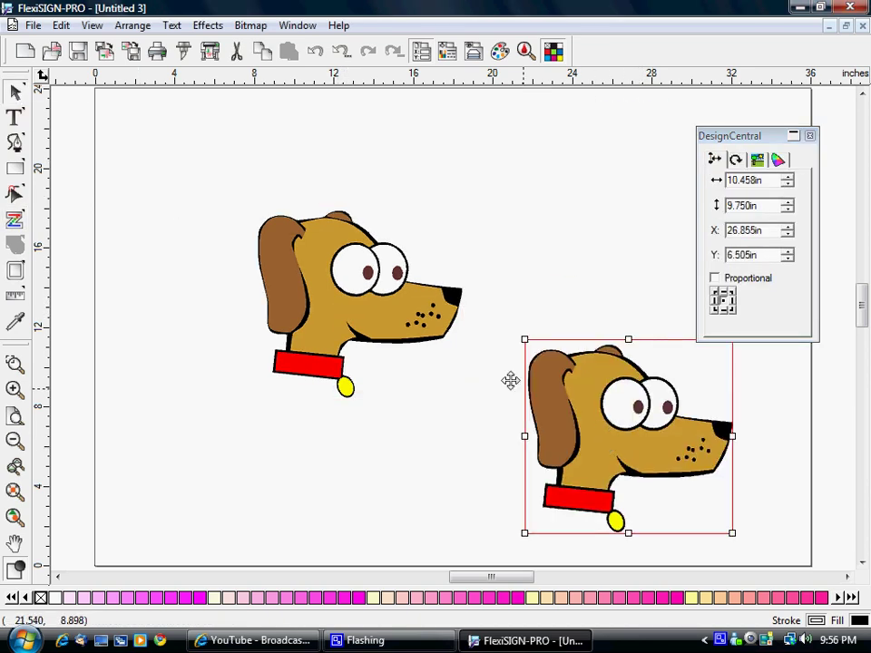
left_click(335, 309)
left_click(286, 285)
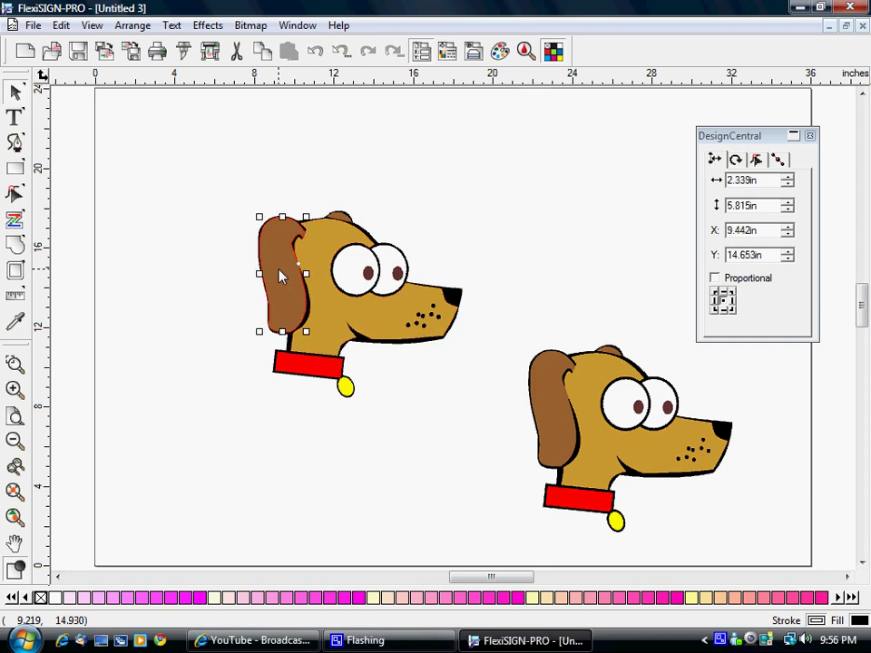
left_click(362, 265)
left_click(395, 272)
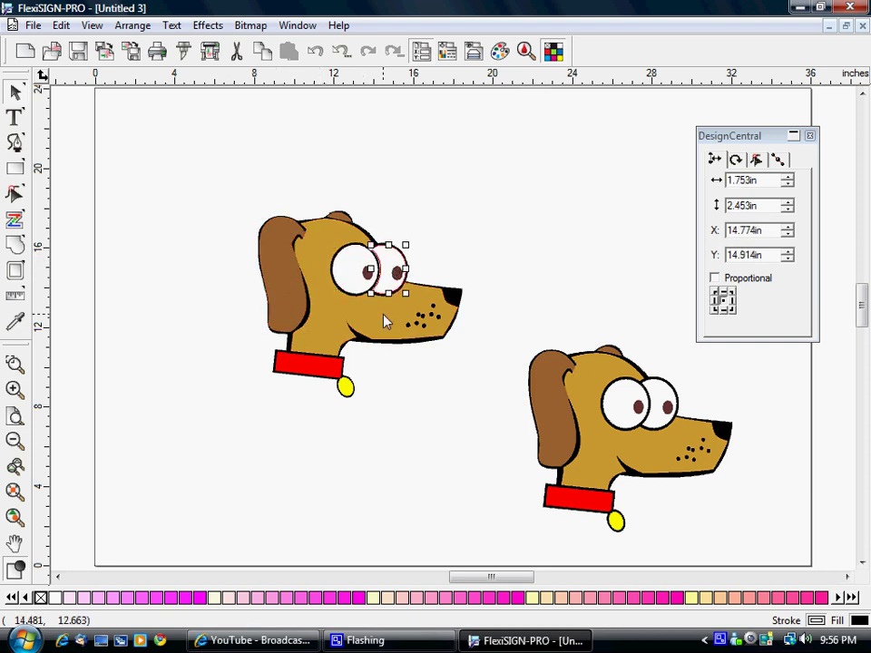
left_click(410, 328)
left_click(419, 370)
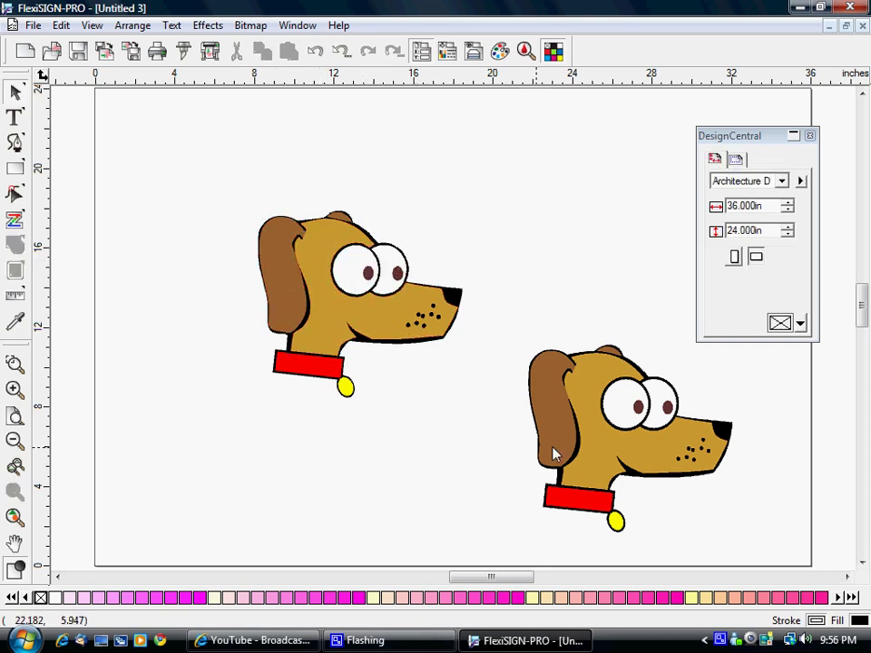
left_click(604, 451)
key("Delete")
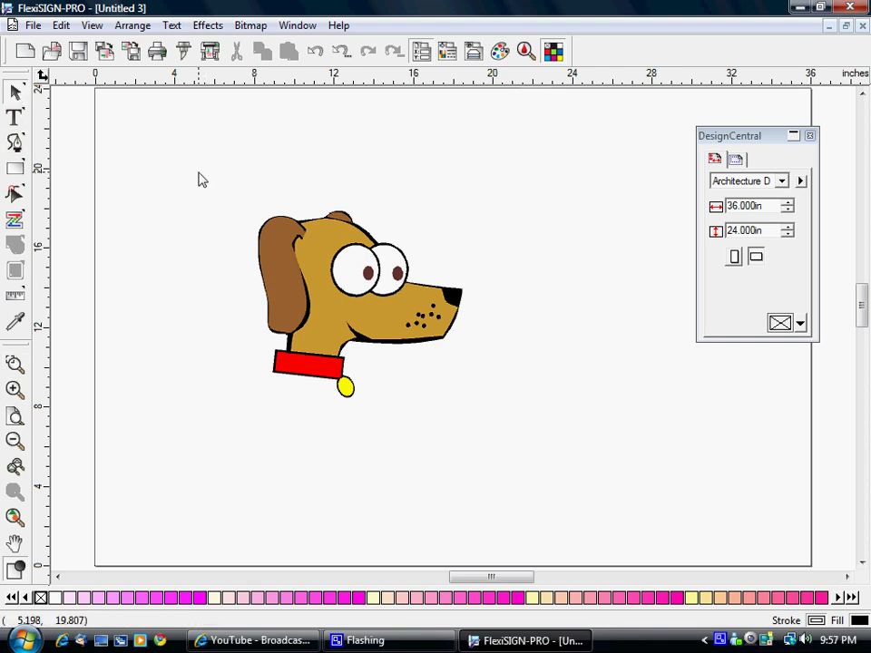
left_click_drag(202, 178, 519, 454)
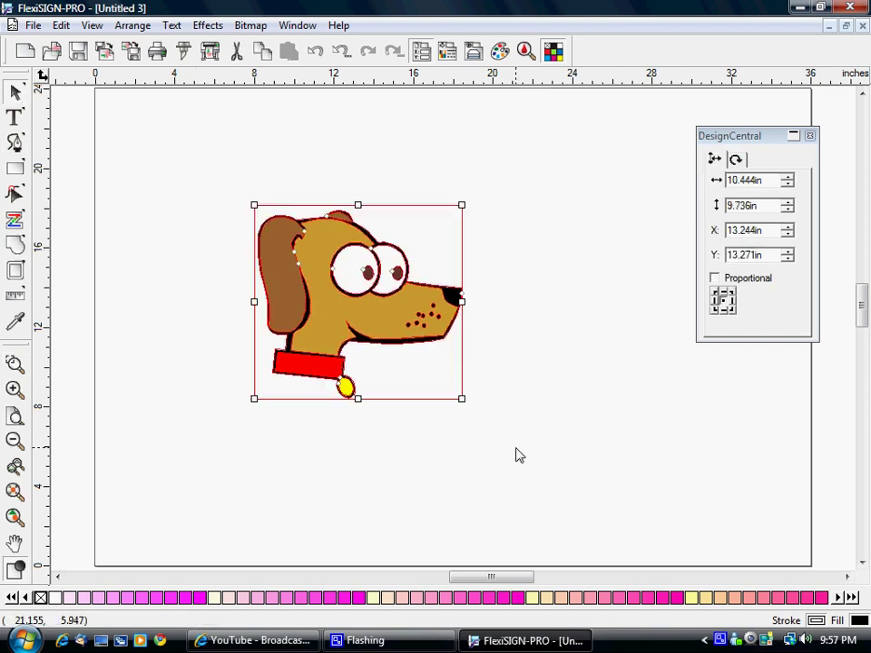
Zoom to the dog, colour its hidden background rectangle magenta, and delete that rectangle.
left_click(14, 491)
left_click(145, 324)
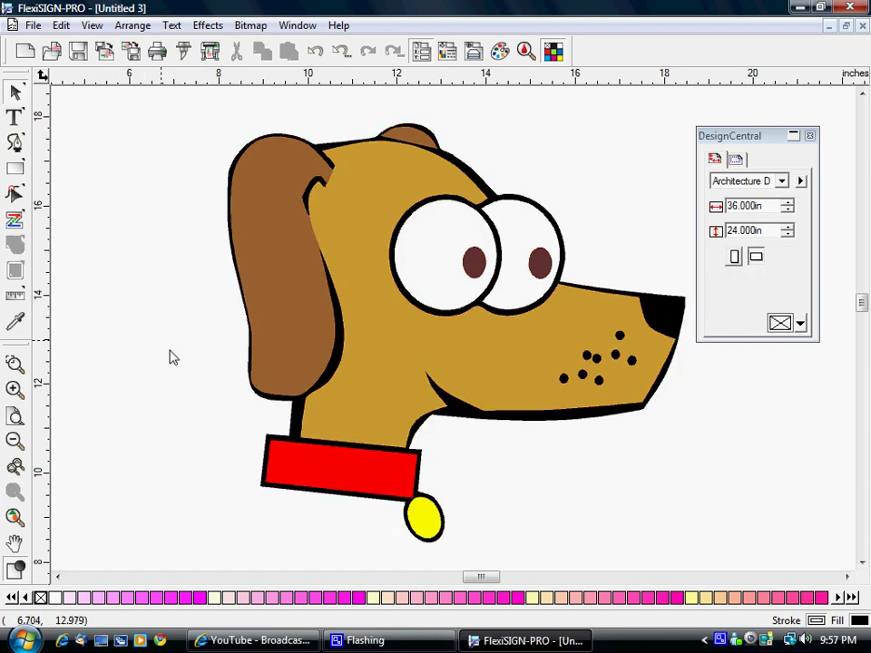
left_click(234, 373)
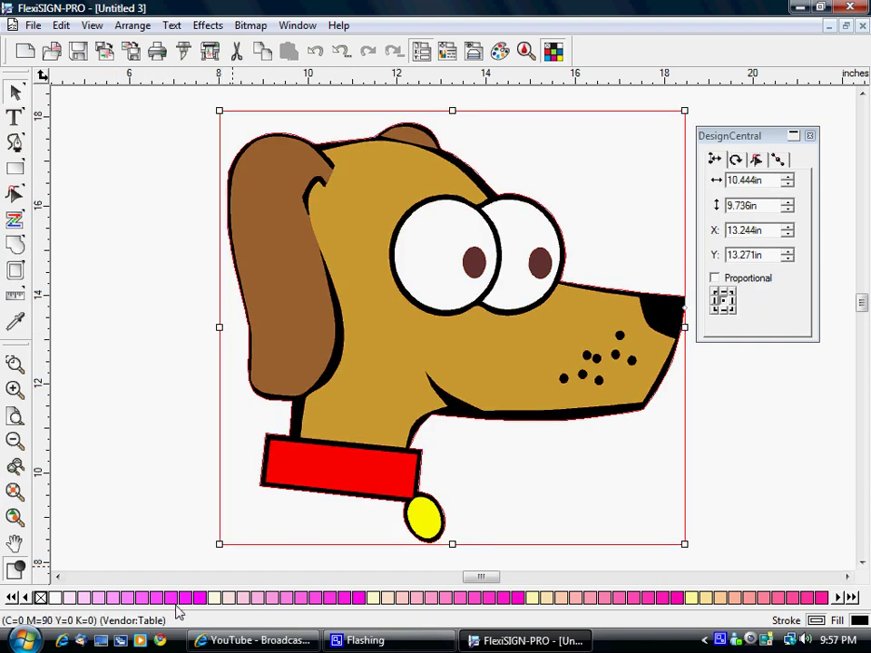
left_click(179, 600)
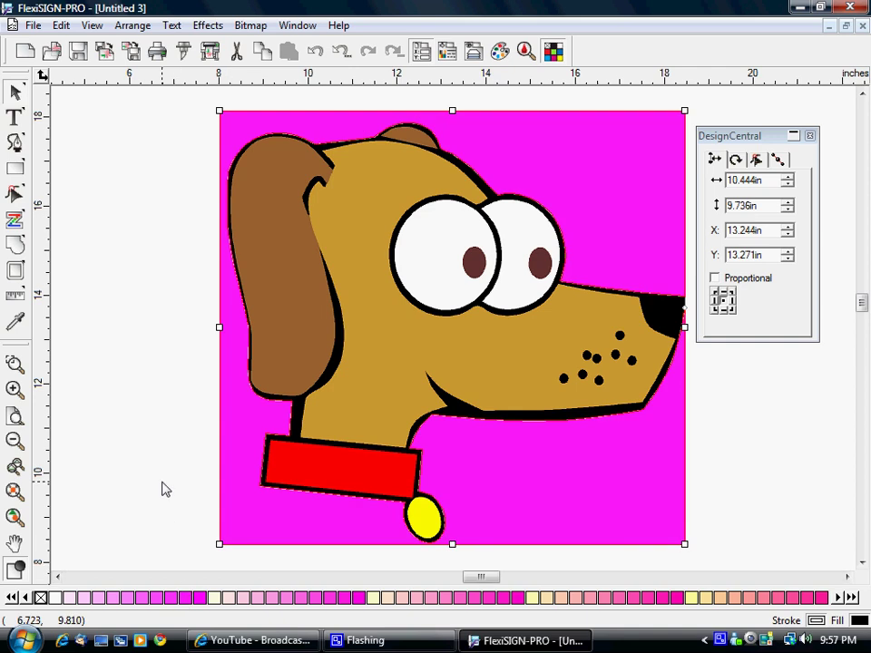
key("Delete")
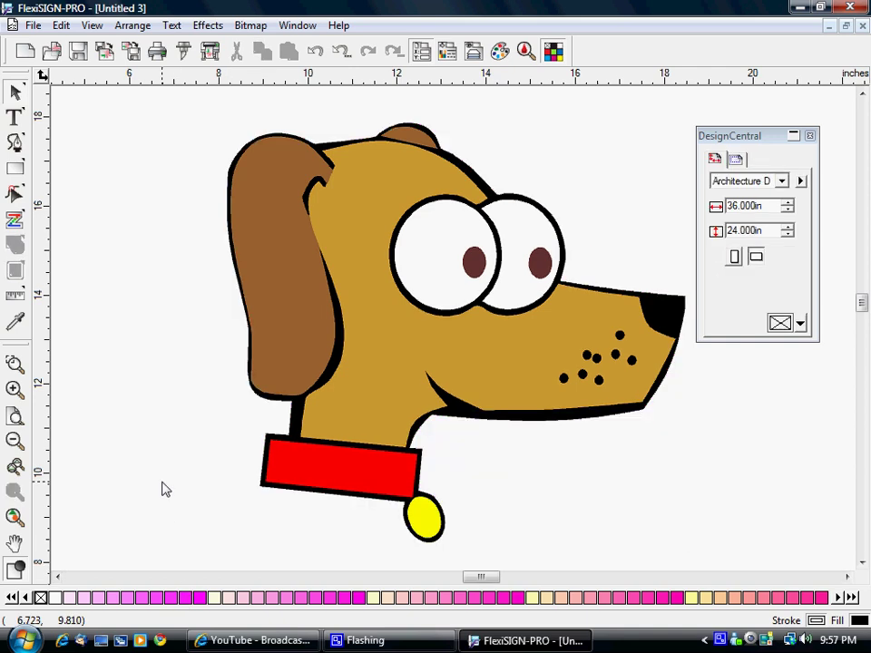
Shift-click the muzzle dots one by one to build a selection.
left_click(620, 338)
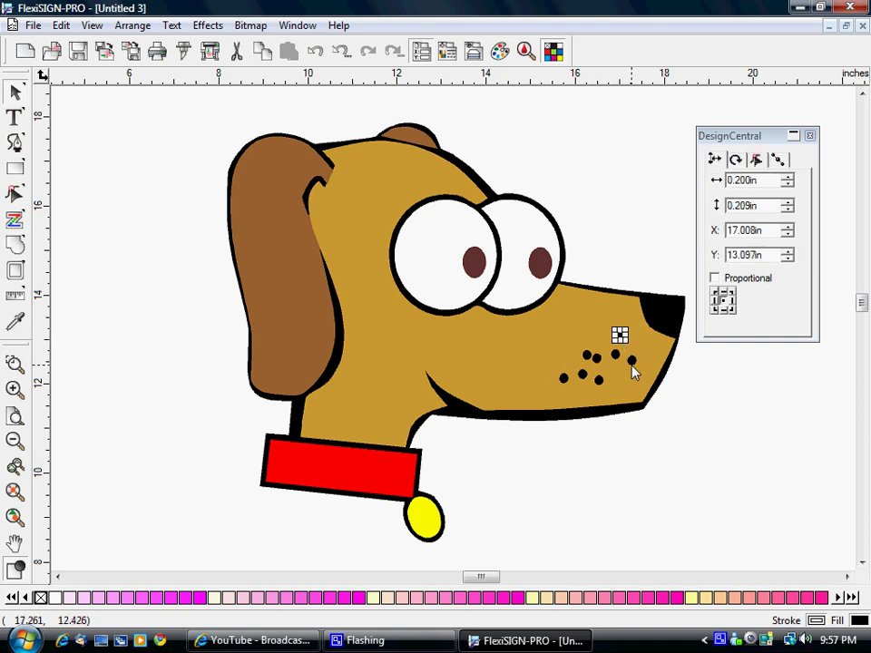
left_click(633, 362)
left_click(615, 354)
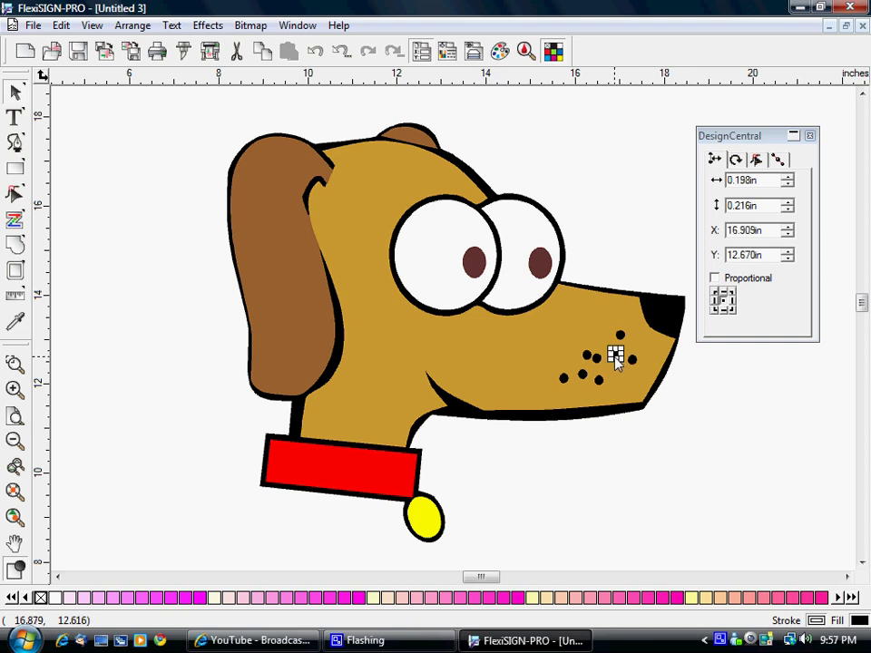
left_click(620, 335)
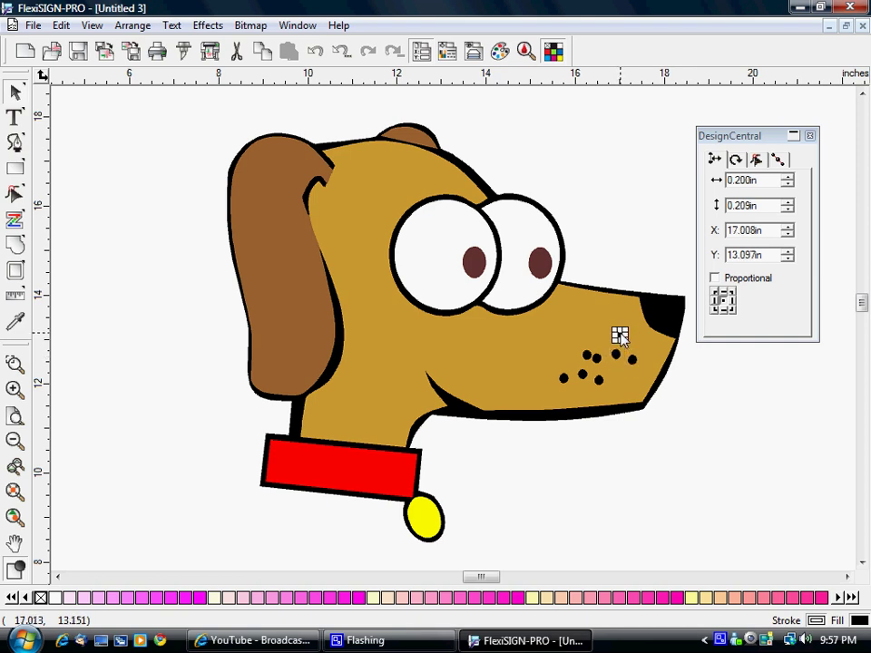
left_click(633, 361, "shift")
left_click(615, 355, "shift")
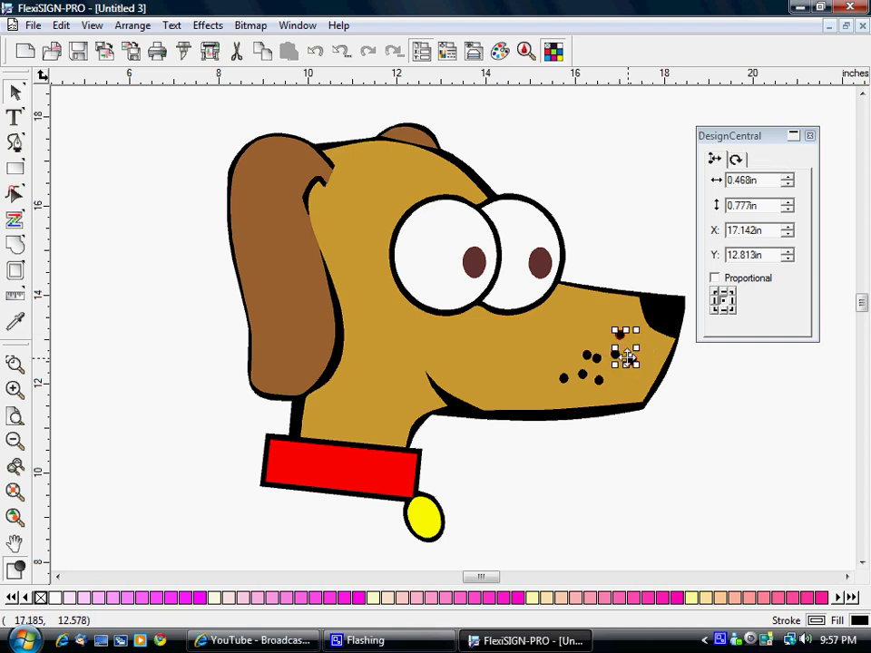
left_click(617, 356, "shift")
left_click(593, 357, "shift")
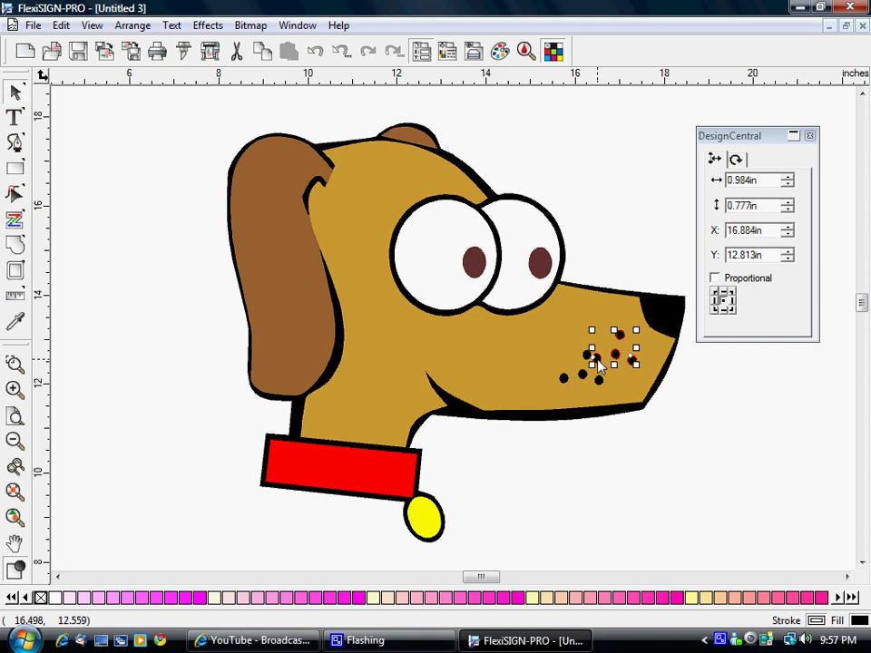
left_click(587, 355, "shift")
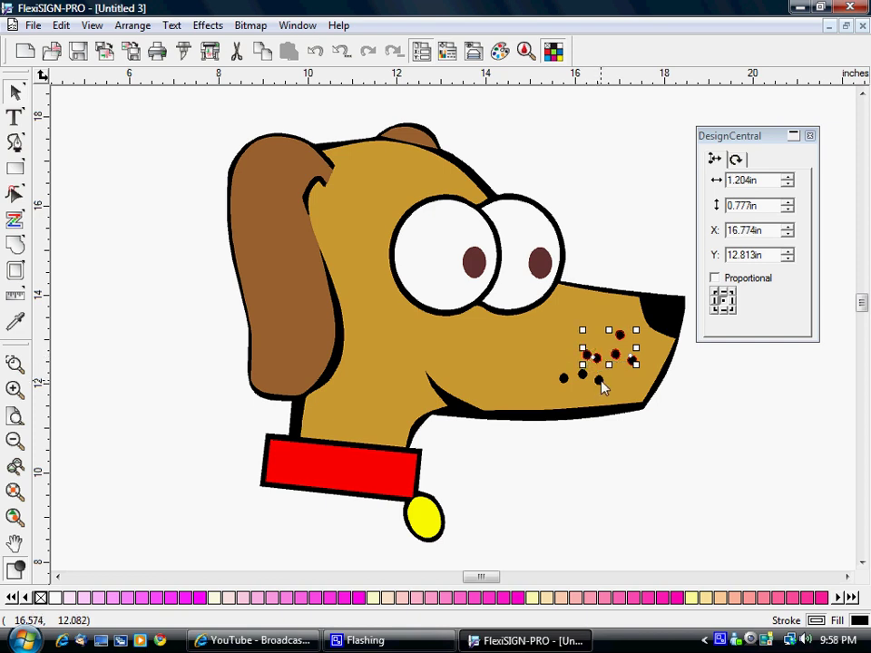
left_click(596, 381, "shift")
left_click(583, 374, "shift")
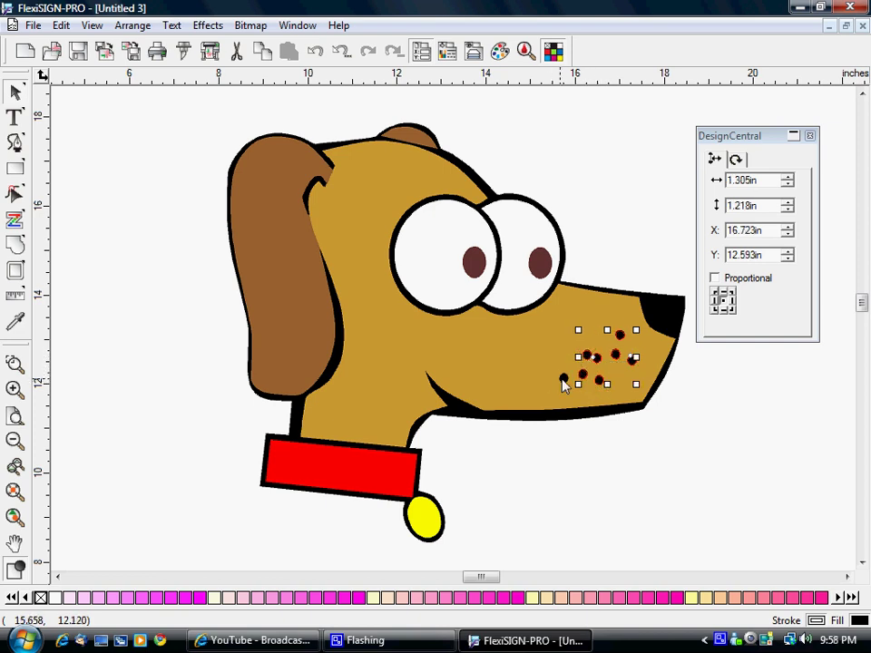
left_click(564, 380, "shift")
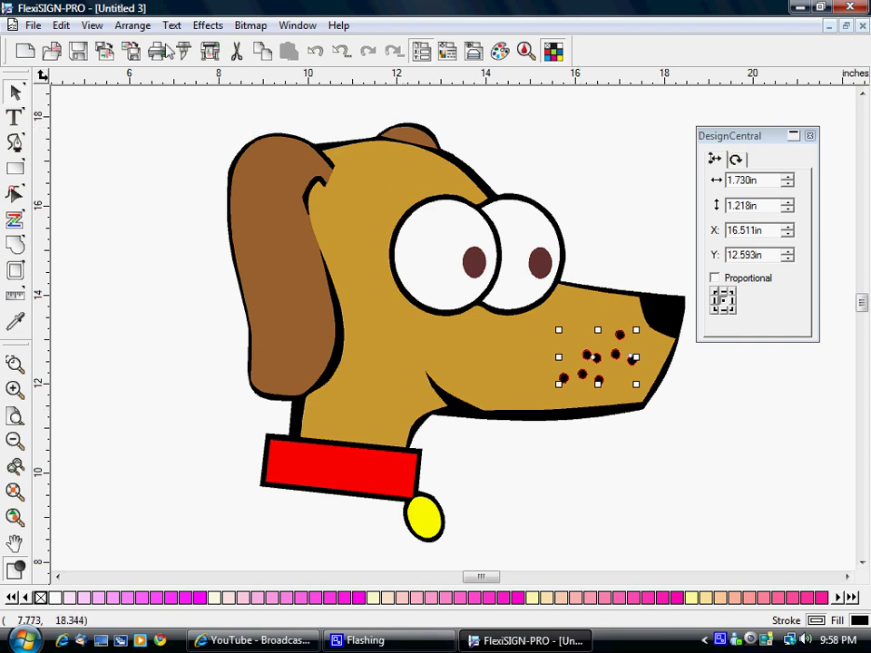
Look through the menus for a grouping option, then clear the dot selection.
left_click(132, 25)
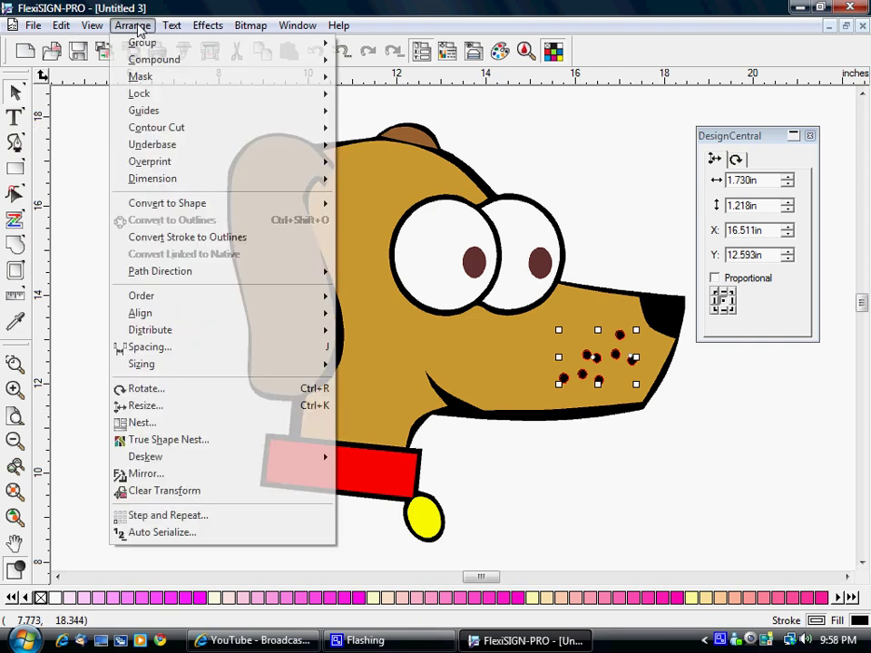
mouse_move(148, 48)
mouse_move(339, 26)
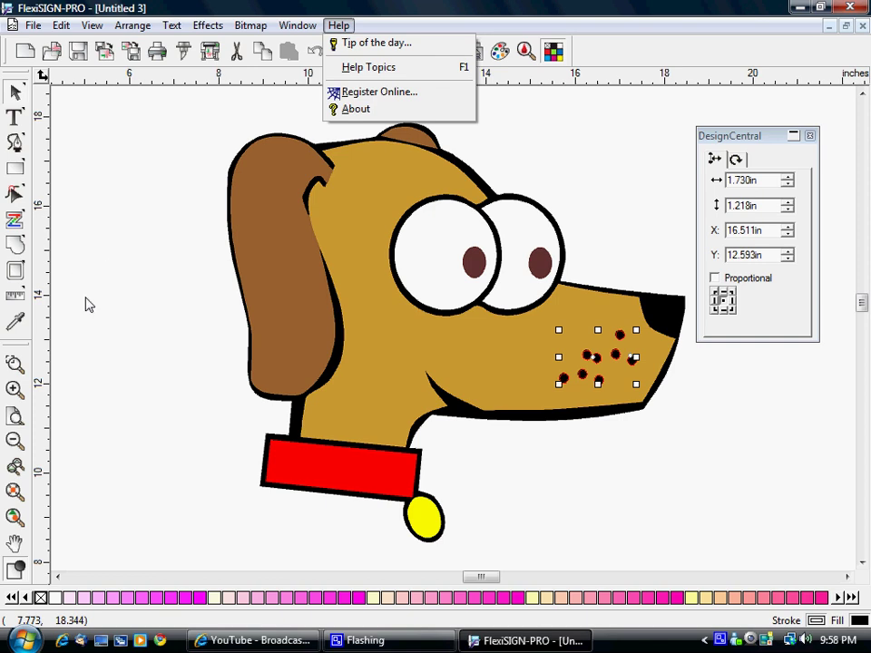
left_click(178, 203)
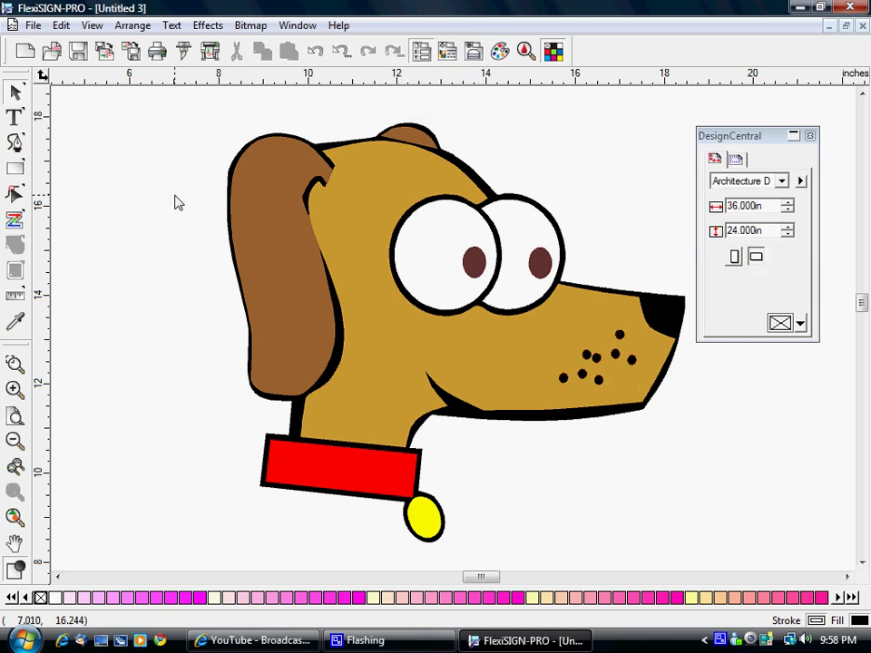
Reselect all seven muzzle dots, together about 1.730 x 1.218 in.
left_click(596, 356)
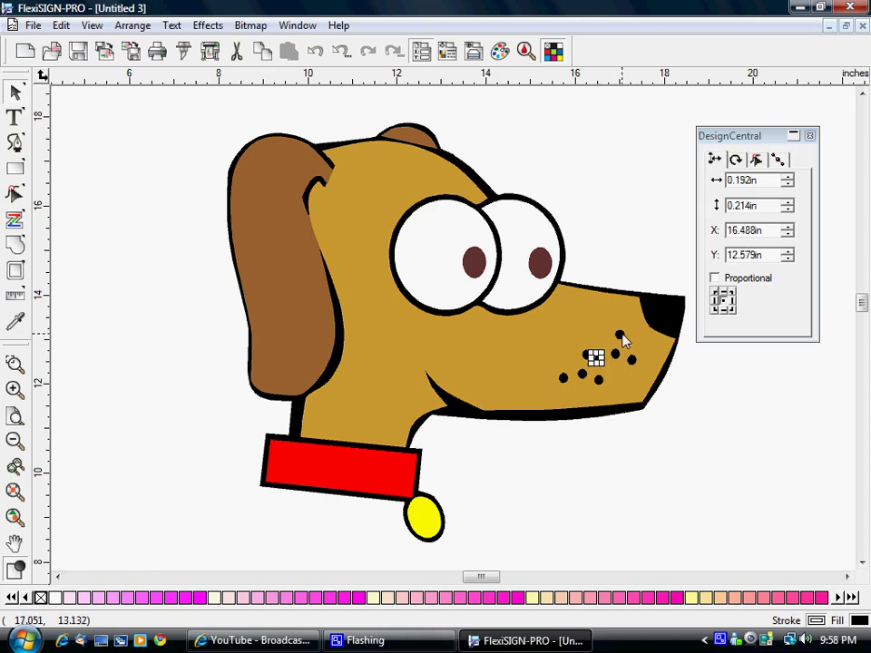
left_click(620, 336)
left_click(631, 363, "shift")
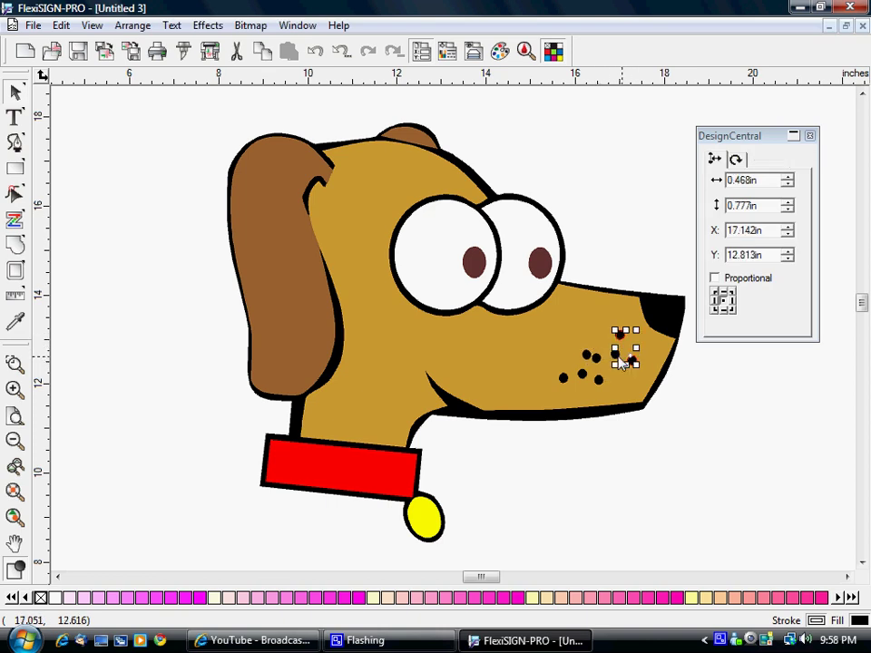
left_click(616, 355, "shift")
left_click(596, 359, "shift")
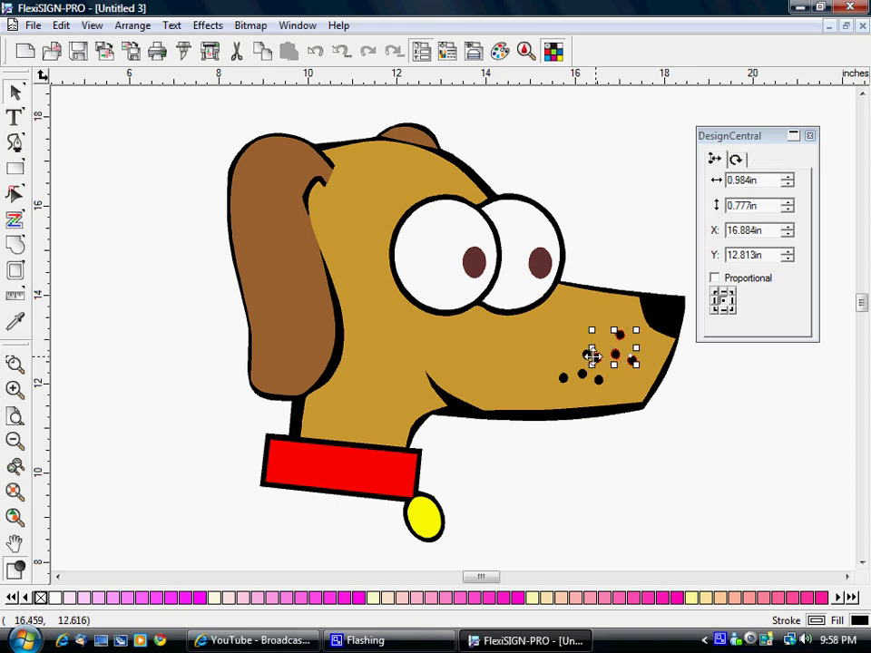
left_click(586, 356, "shift")
left_click(584, 376, "shift")
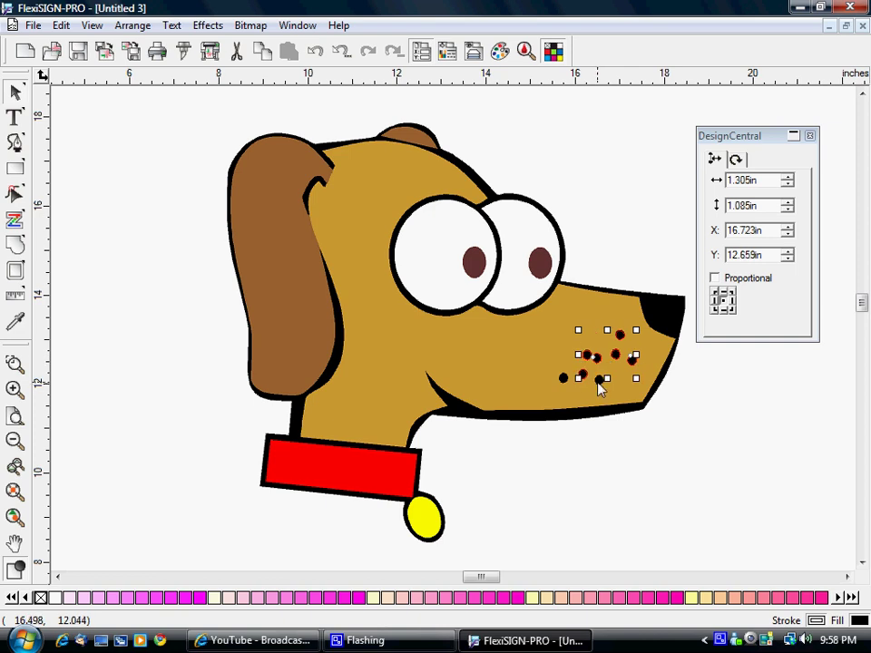
left_click(598, 380, "shift")
left_click(564, 380, "shift")
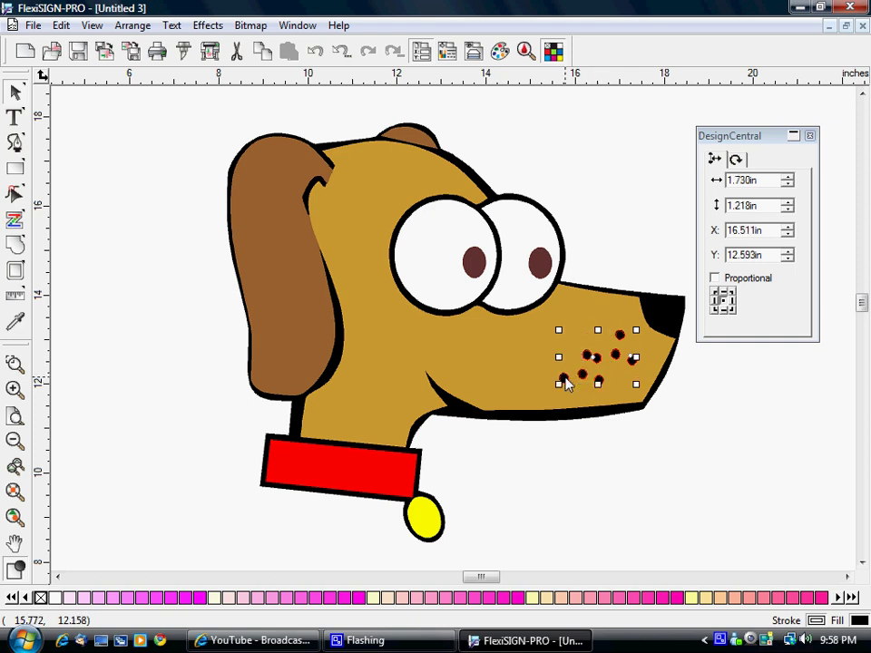
left_click(623, 249)
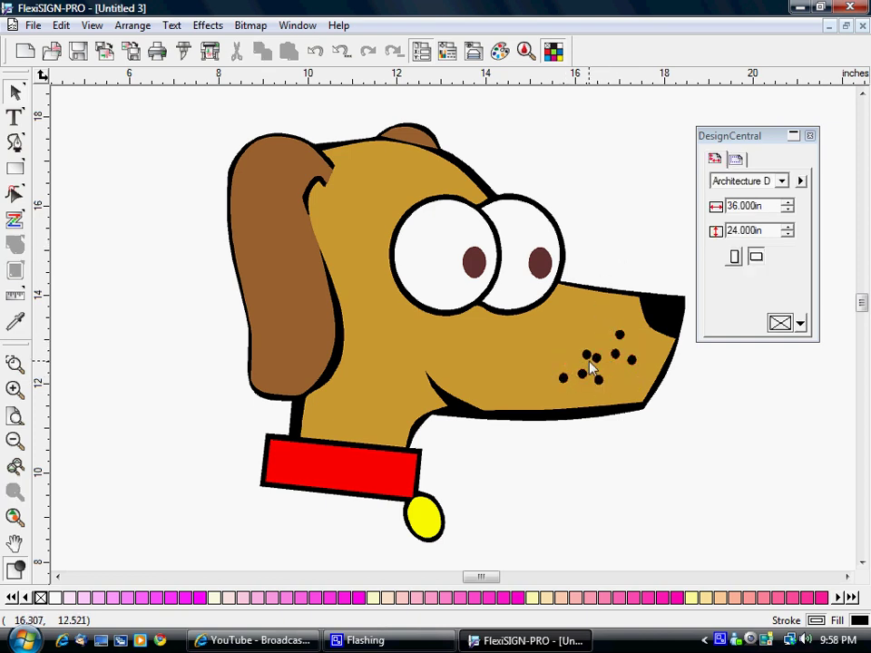
left_click(589, 357)
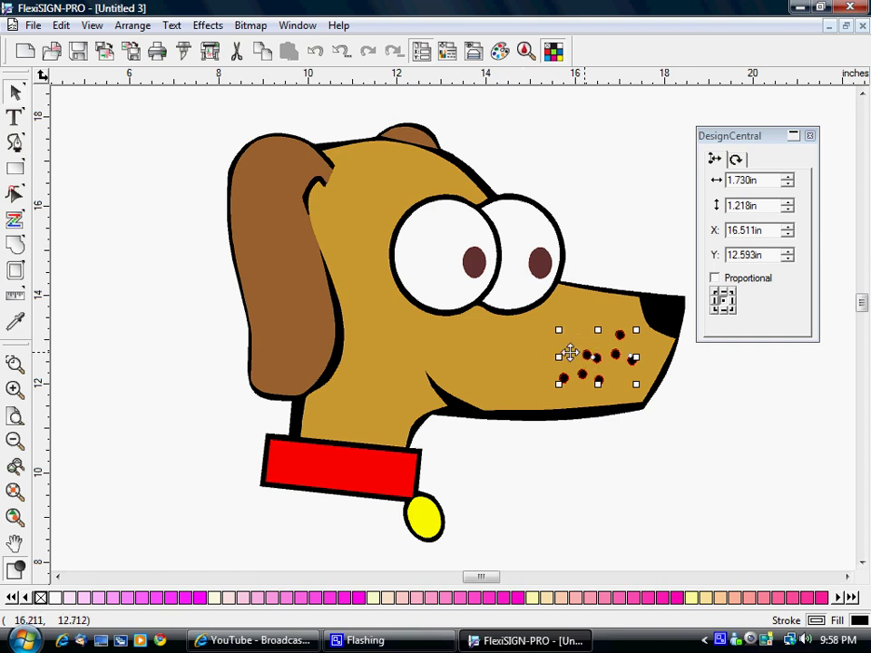
left_click_drag(584, 353, 491, 364)
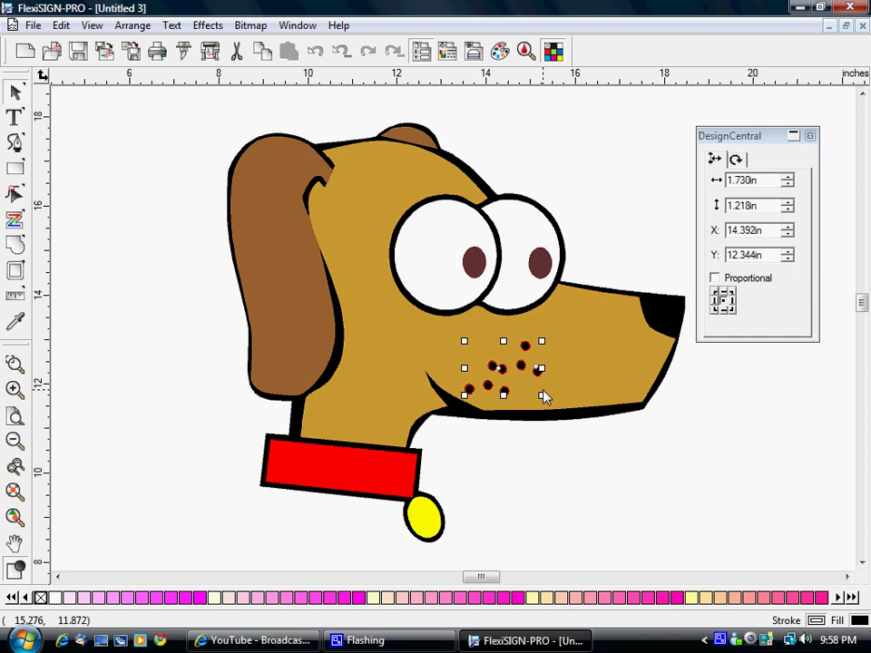
key("ctrl+z")
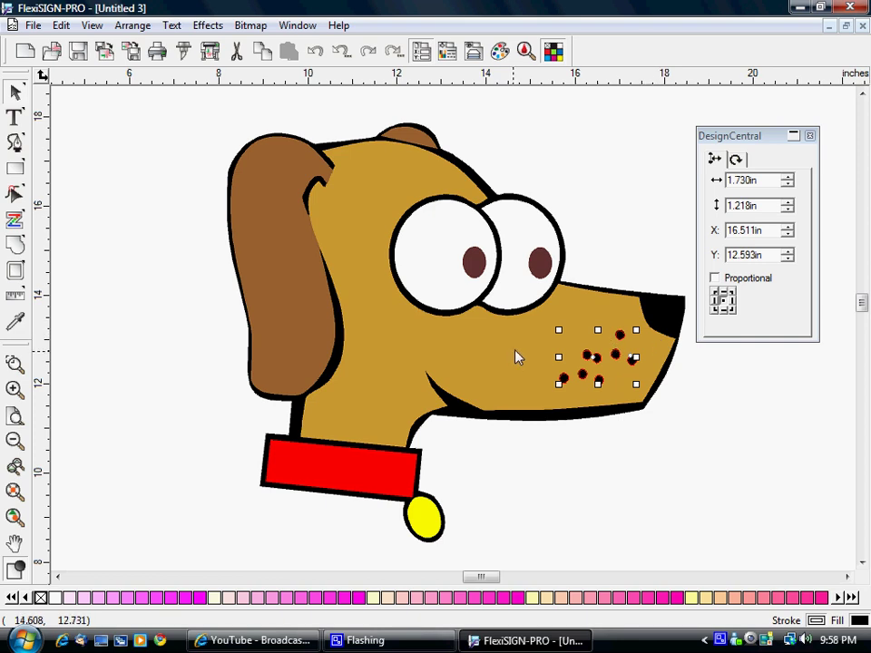
Select the muzzle dots with the tan dog-head shape and apply Effects > Combine > Cut Out.
left_click(712, 430)
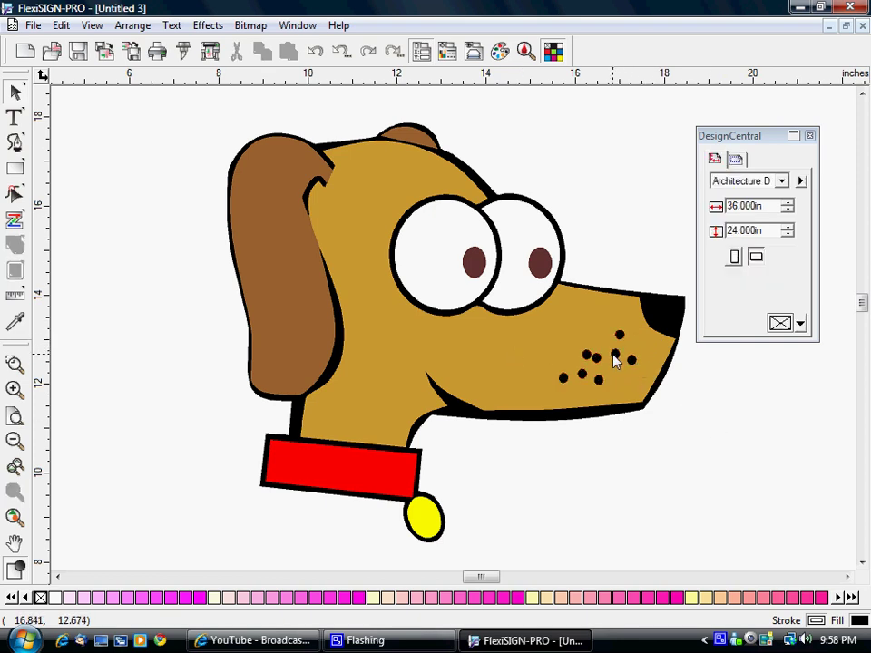
left_click(614, 357)
left_click(497, 354)
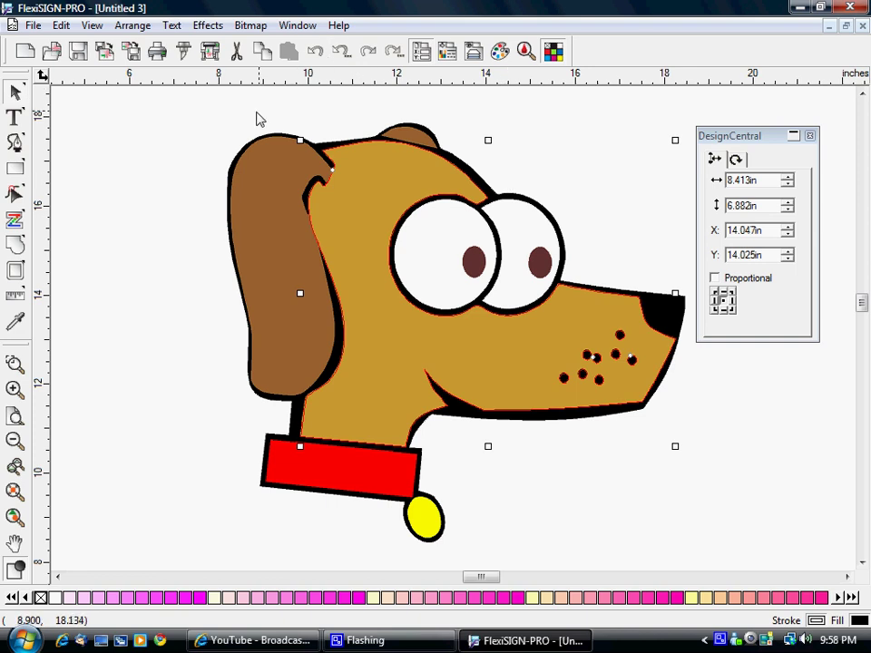
left_click(209, 27)
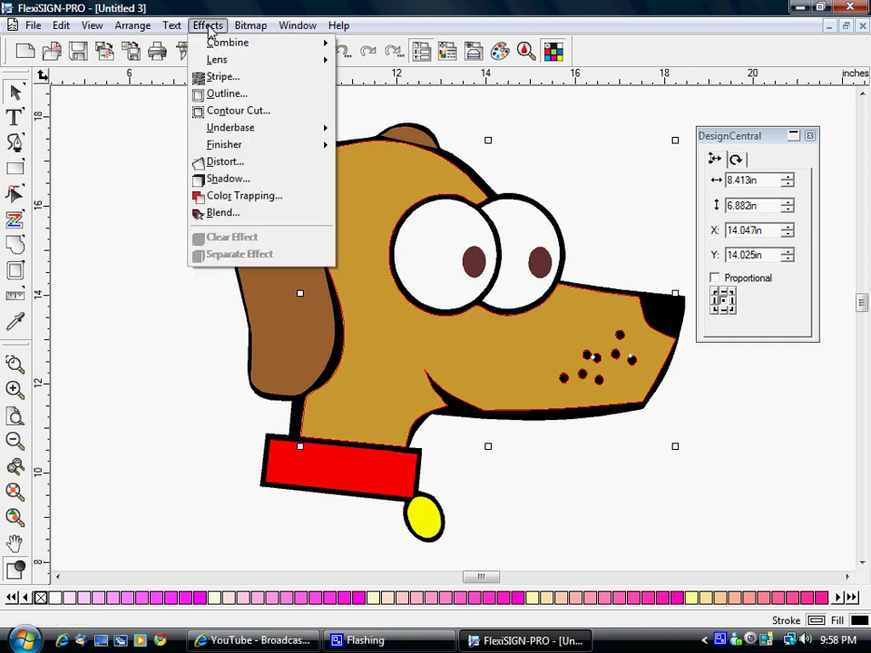
mouse_move(255, 46)
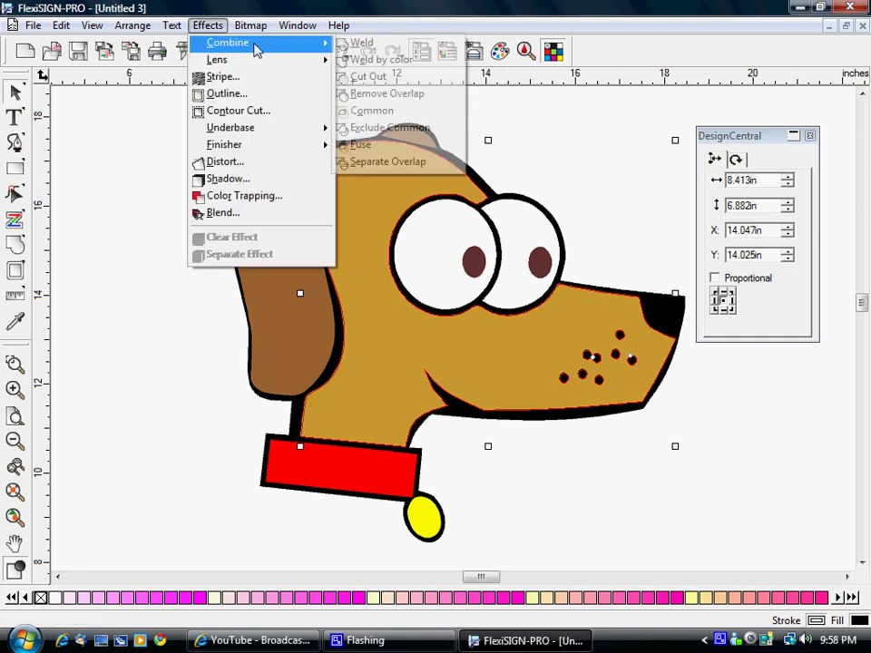
left_click(372, 81)
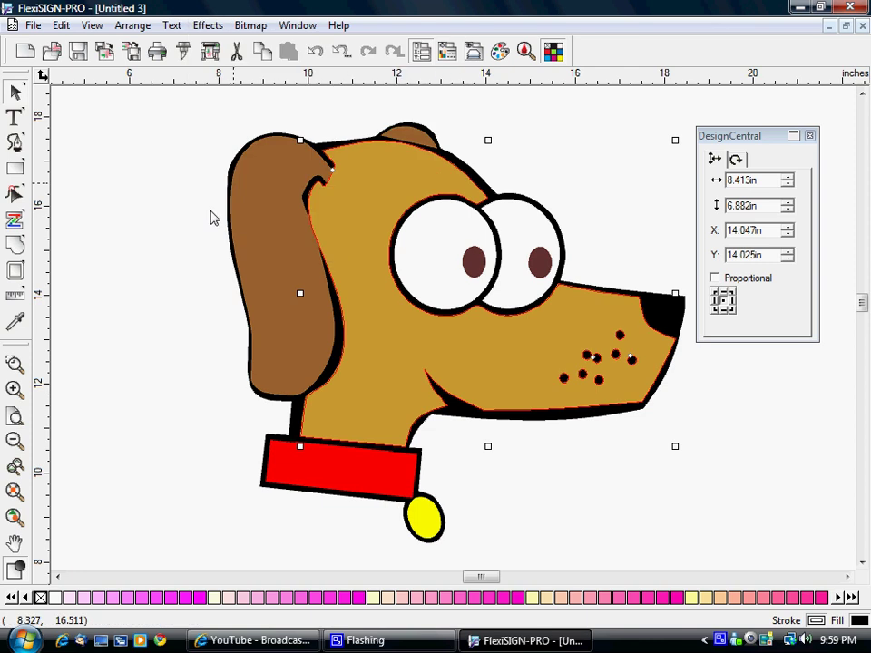
Drag the tan face piece aside to check the holes, then undo the move.
left_click(194, 269)
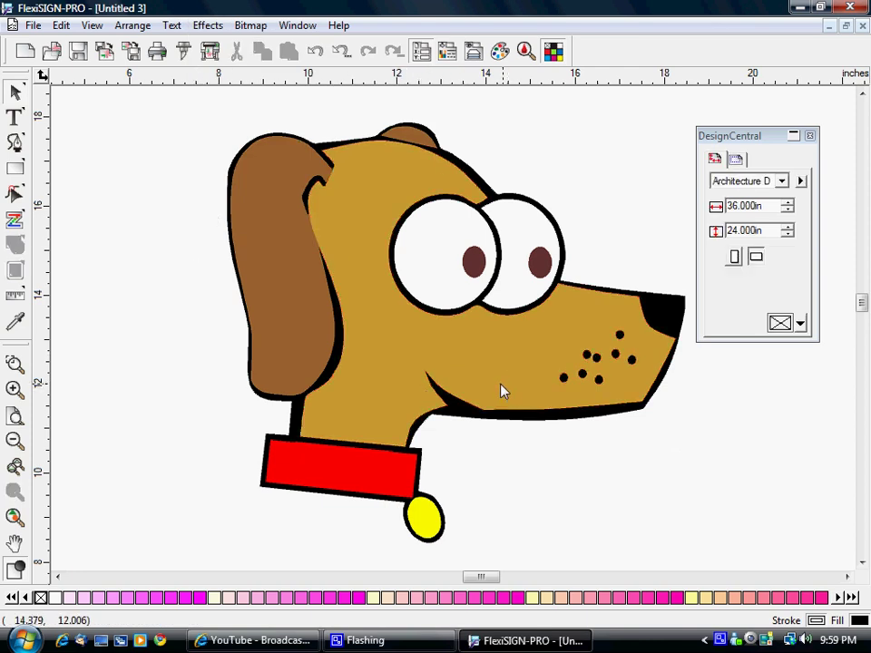
left_click_drag(513, 361, 618, 458)
left_click(828, 439)
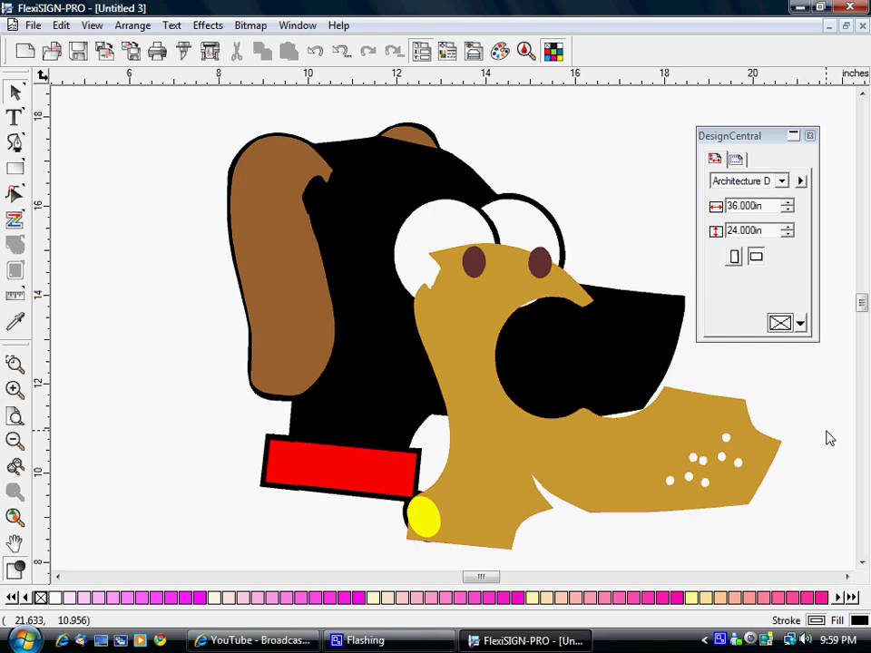
left_click(612, 471)
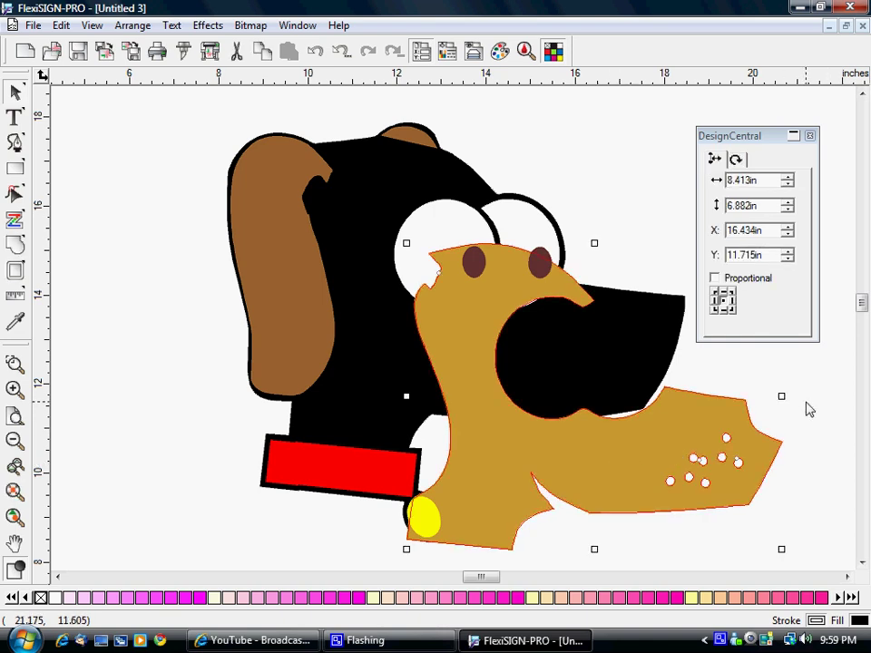
key("ctrl+z")
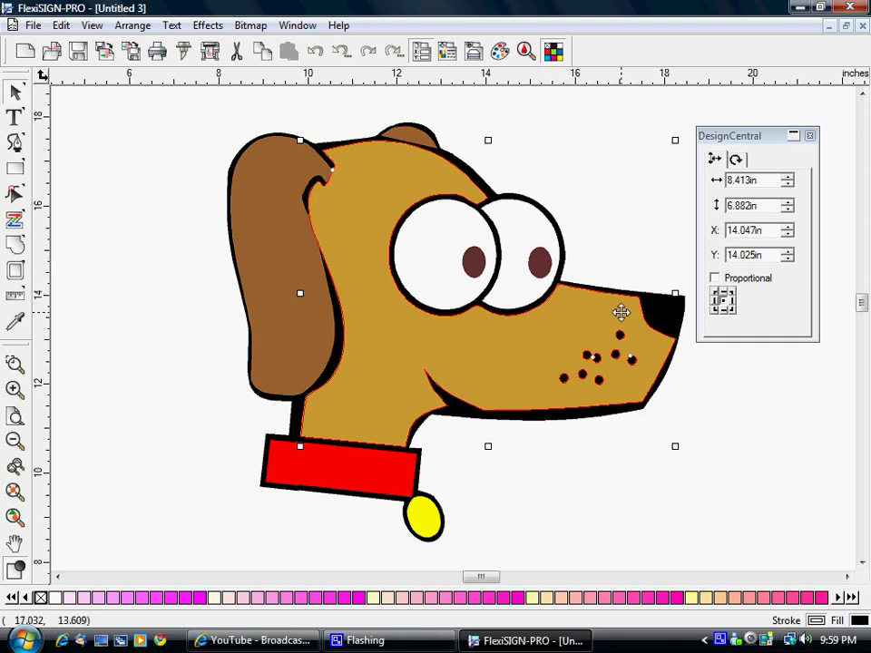
Move both eyes aside to preview the artwork beneath them, then cancel the move.
left_click(605, 248)
left_click(537, 244)
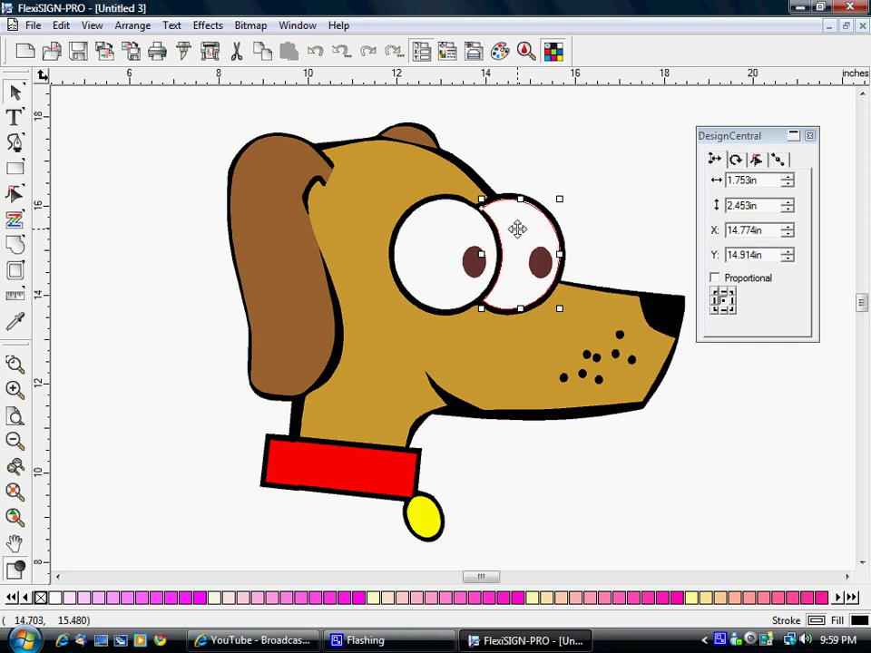
left_click_drag(519, 230, 580, 189)
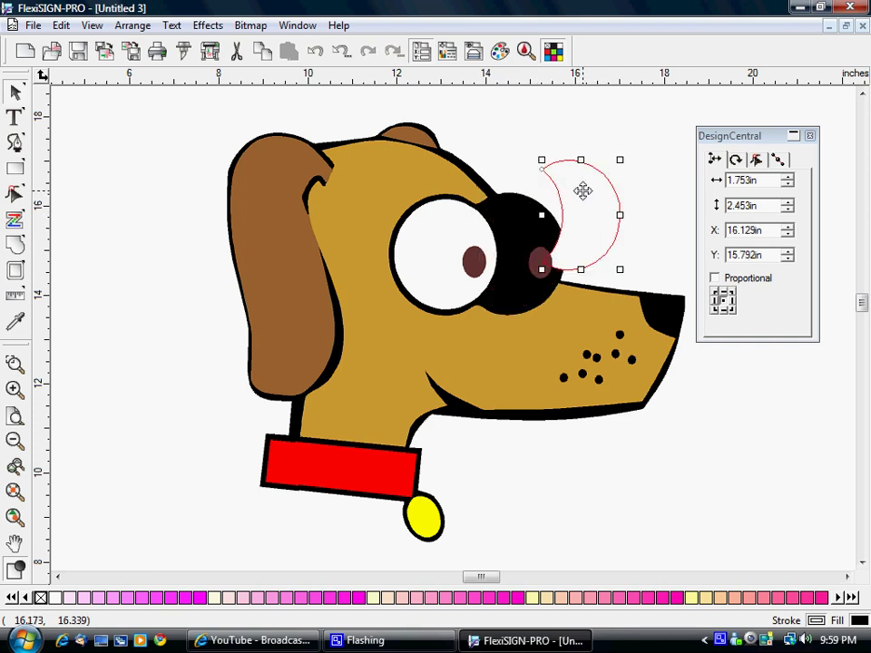
key("Escape")
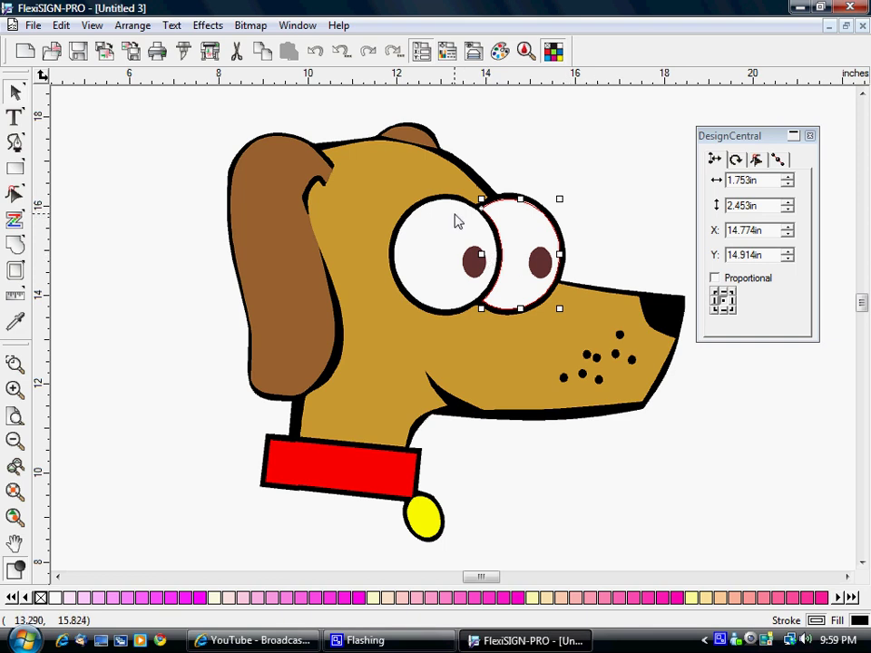
left_click(447, 214, "shift")
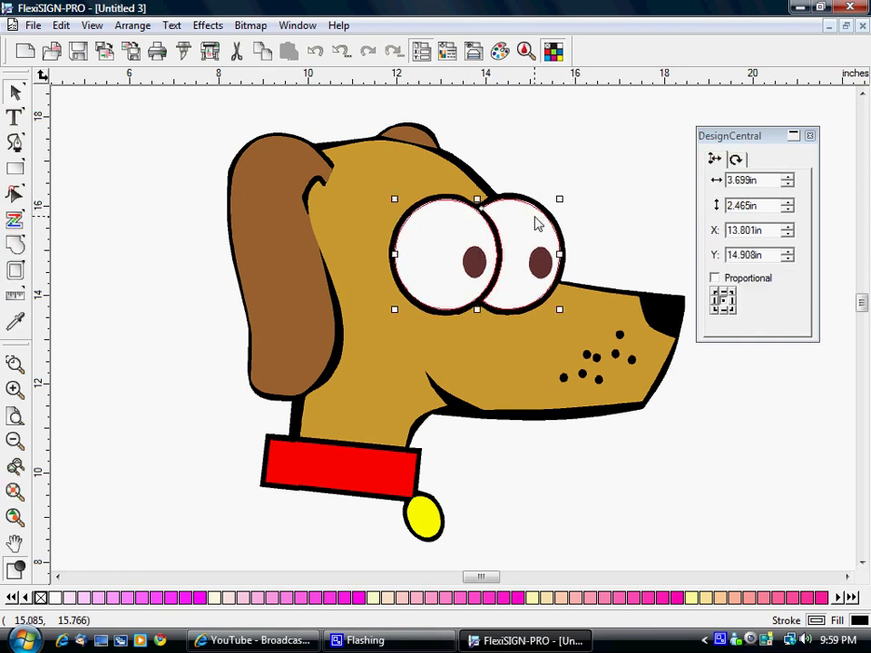
left_click_drag(537, 226, 562, 202)
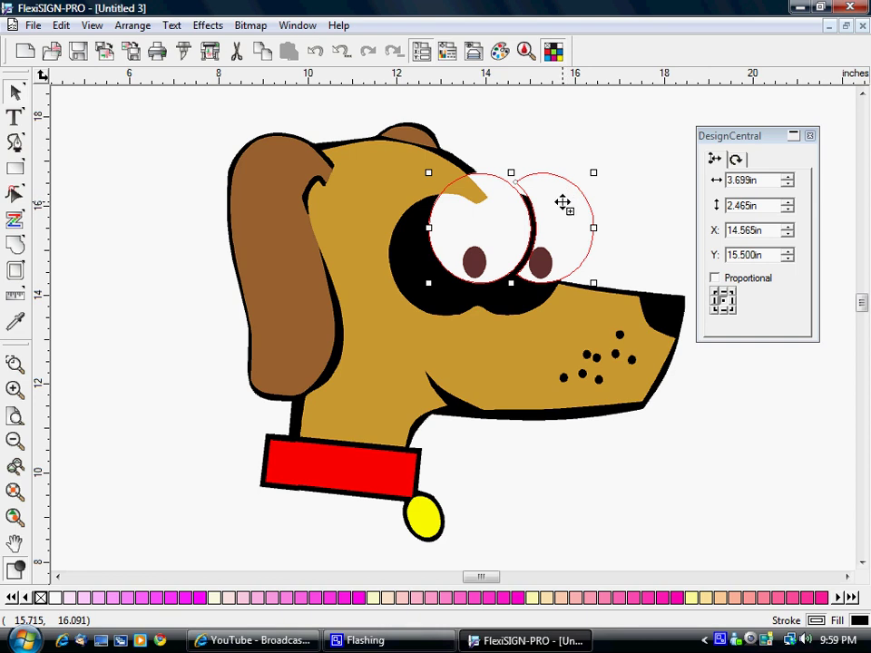
key("Escape")
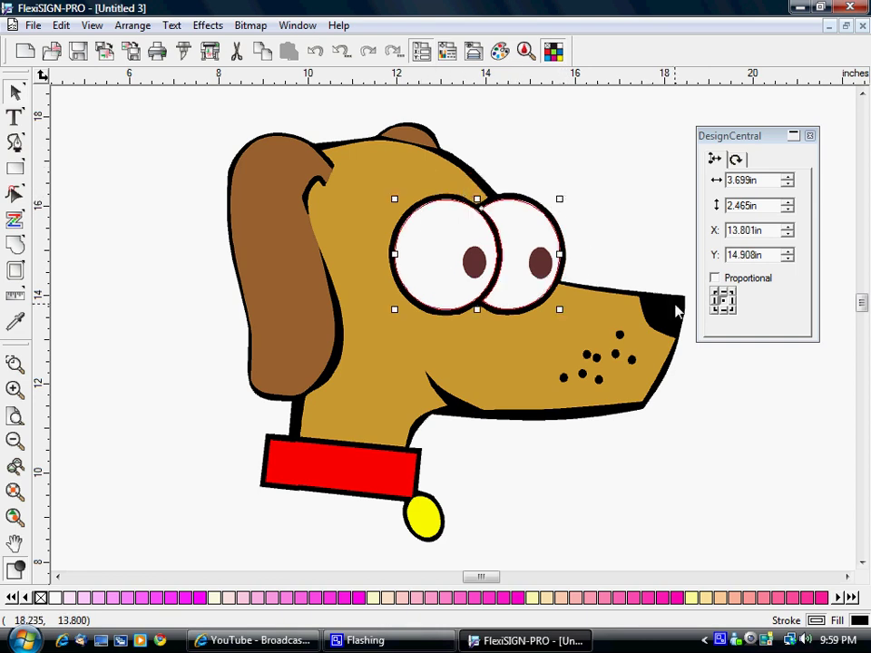
Select the entire dog with Ctrl+A and apply Effects > Combine > Cut Out.
key("ctrl+a")
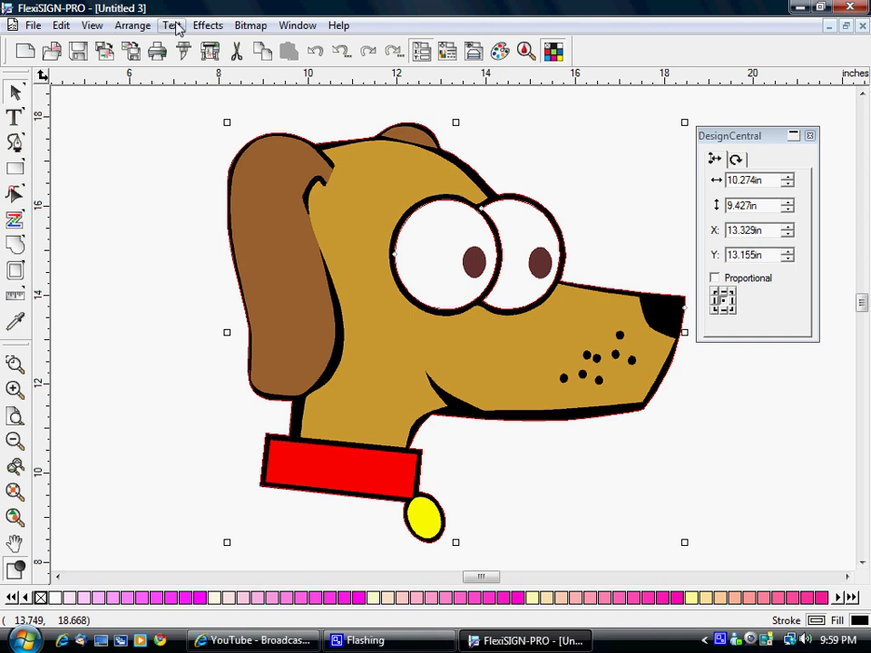
left_click(205, 26)
mouse_move(246, 43)
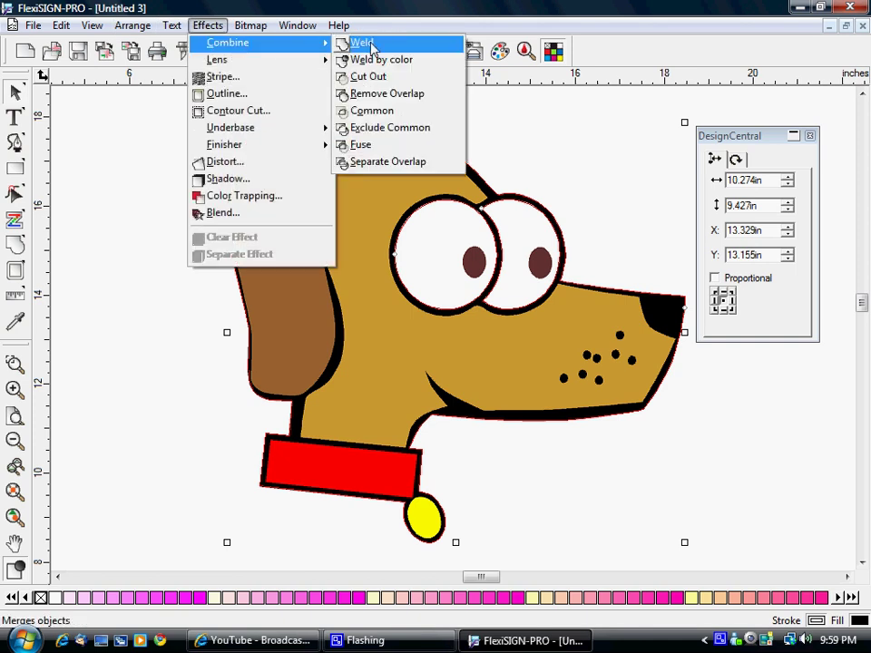
left_click(379, 77)
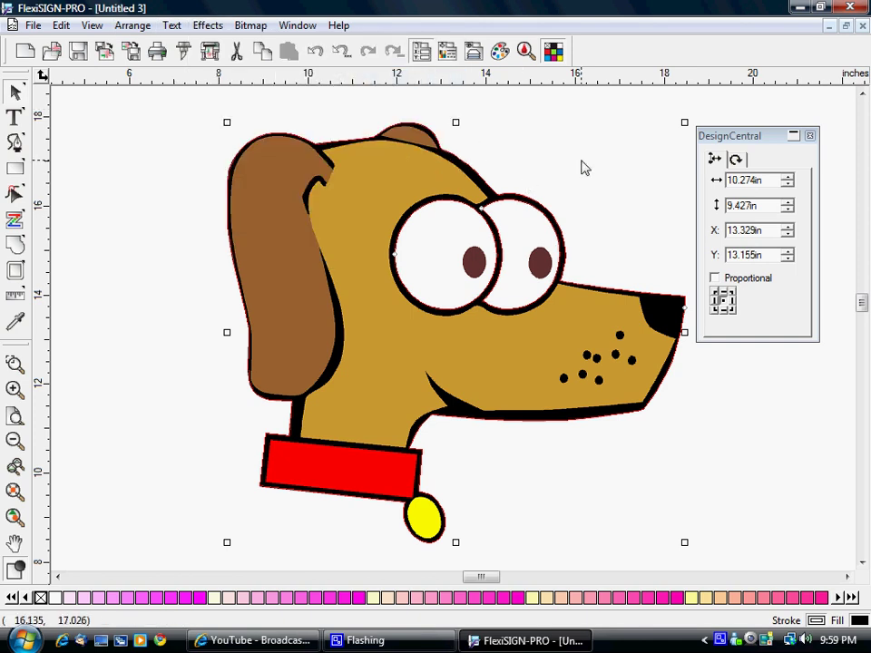
left_click(585, 168)
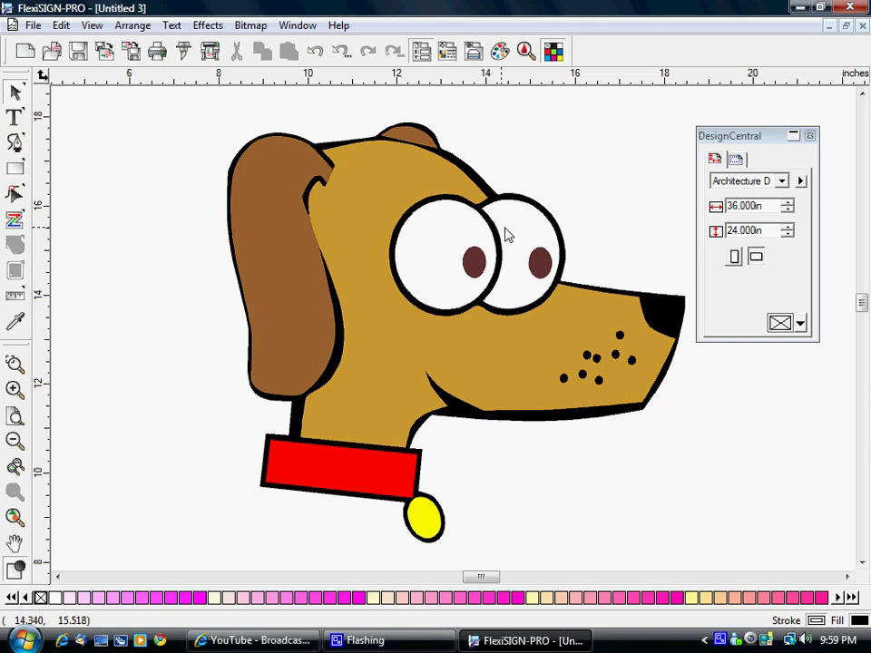
Select the pupils to confirm the right brown pupil, about 0.522 x 0.701 in, stays separate.
left_click(473, 265)
left_click(537, 259)
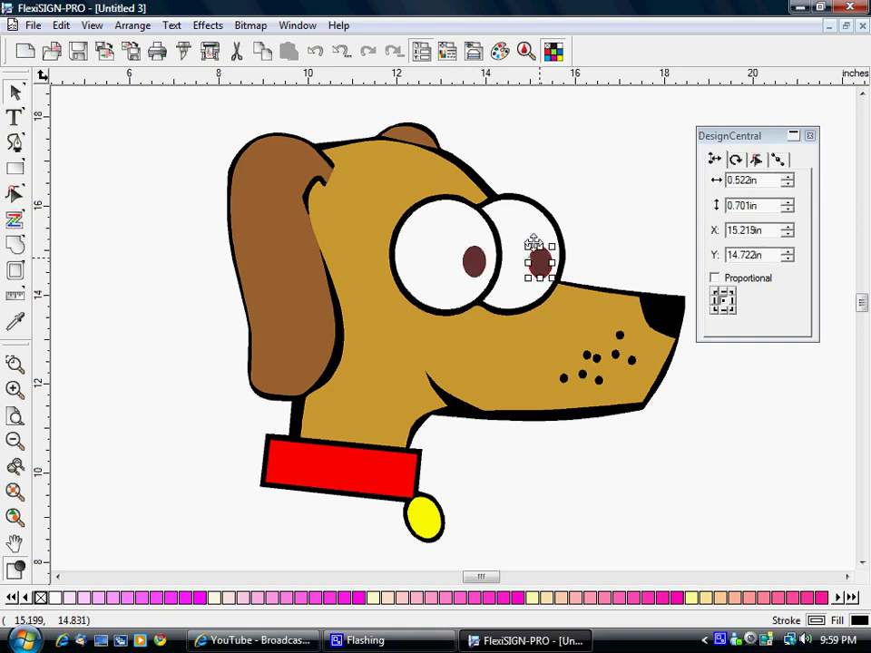
key("Escape")
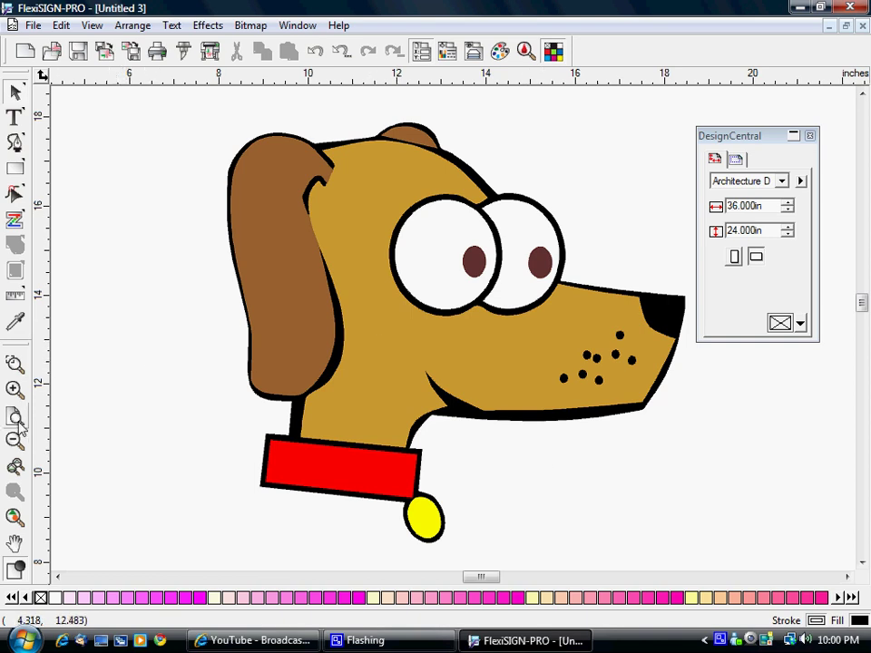
Zoom out and draw a 6.185 x 6.185 in black square left of the page and dog.
left_click(15, 440)
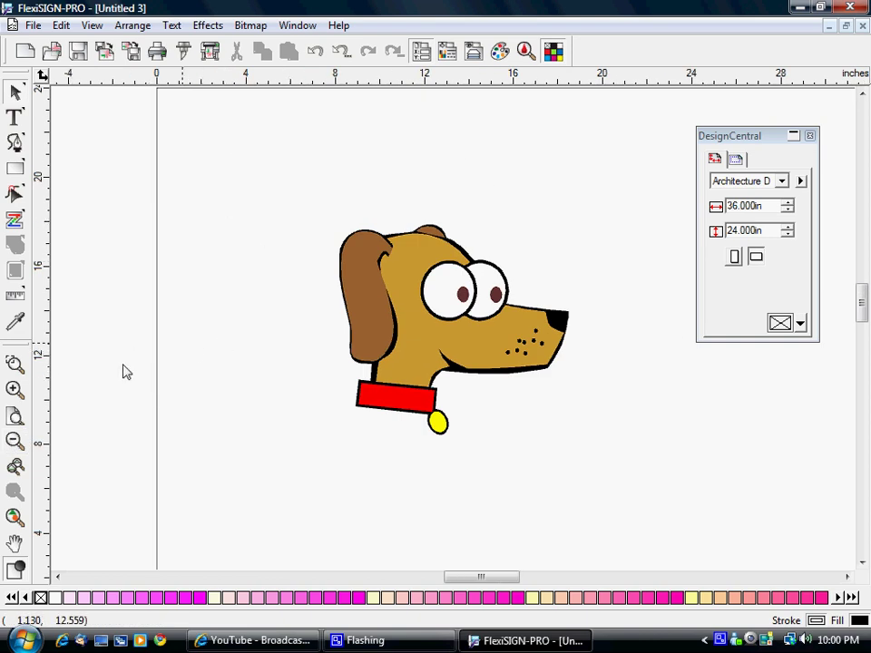
left_click(14, 441)
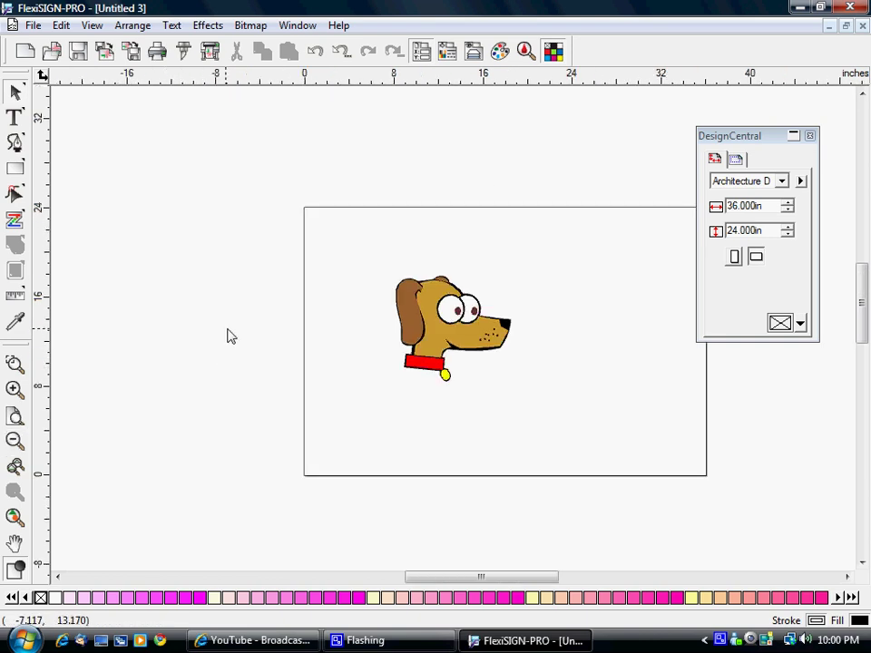
left_click(15, 170)
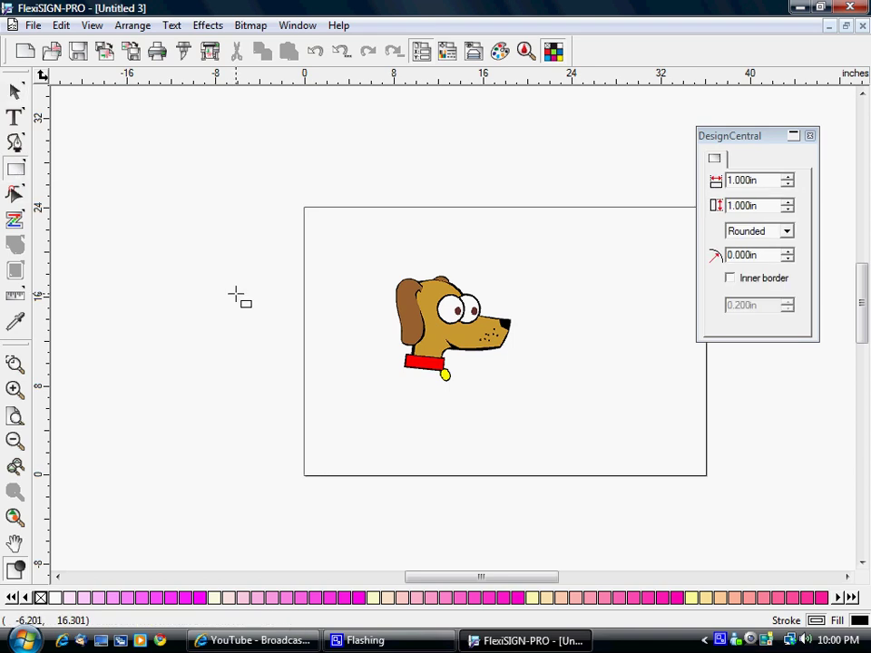
mouse_move(203, 301)
left_mouse_down()
mouse_move(248, 357)
mouse_move(272, 372)
left_mouse_up()
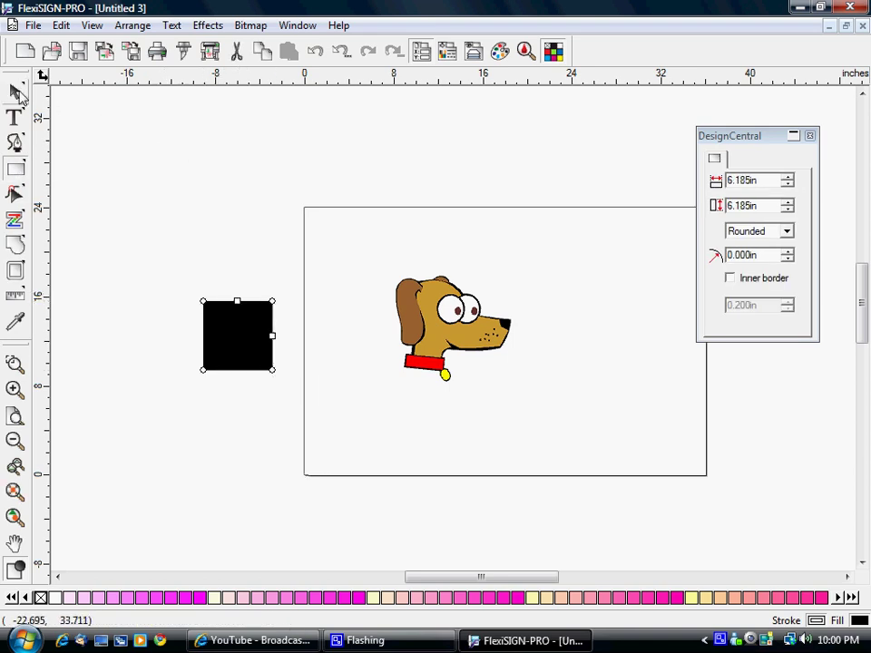
left_click(16, 91)
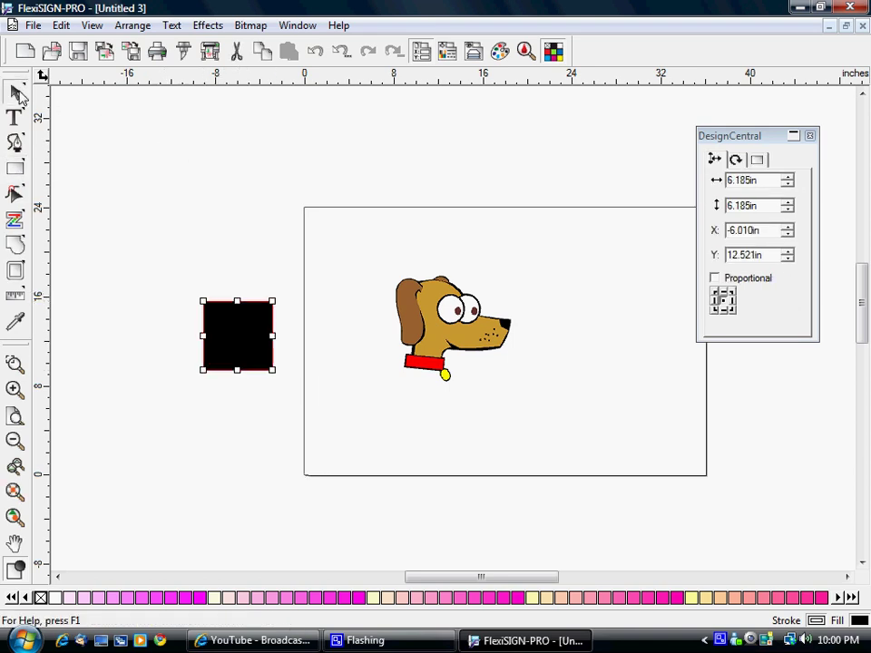
left_click(208, 25)
Apply a pink Outline effect about 2.138 in wide around the black square.
left_click(235, 95)
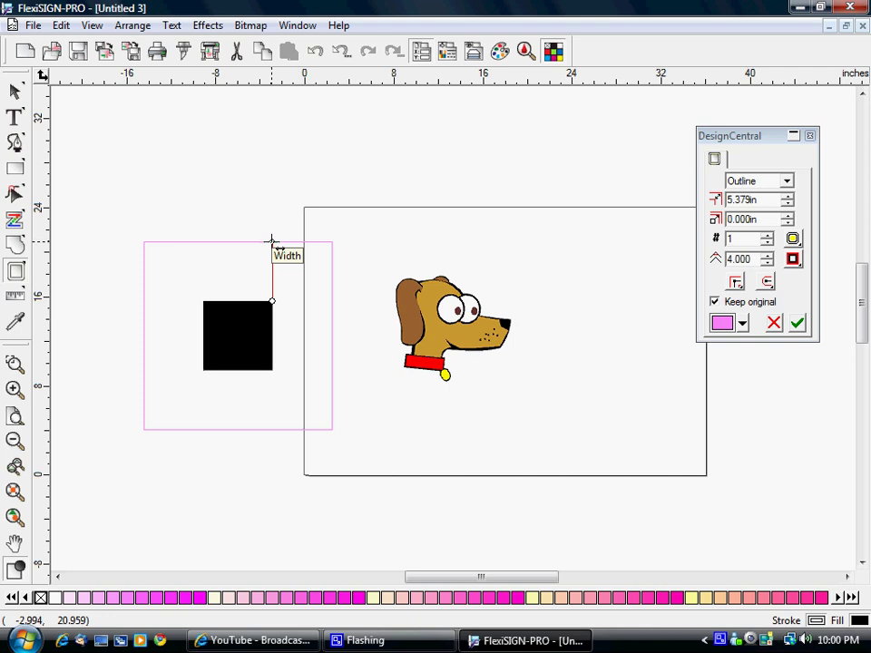
left_click_drag(272, 242, 272, 278)
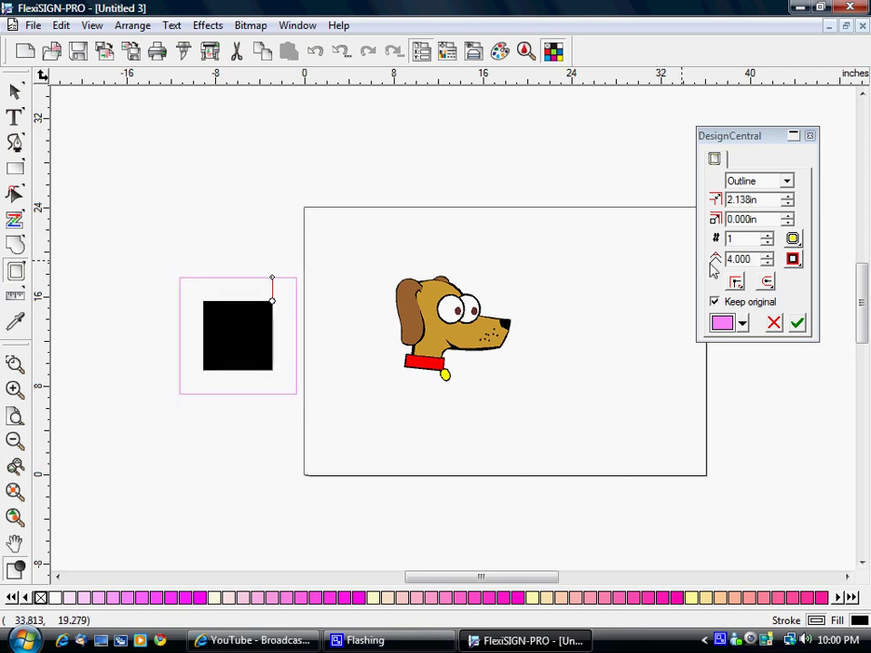
left_click(793, 260)
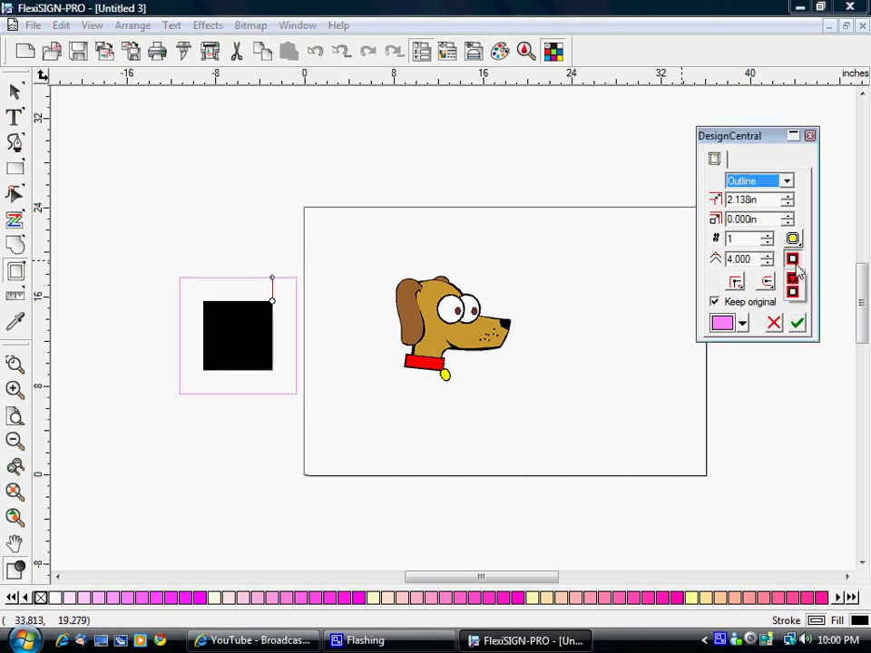
left_click(792, 286)
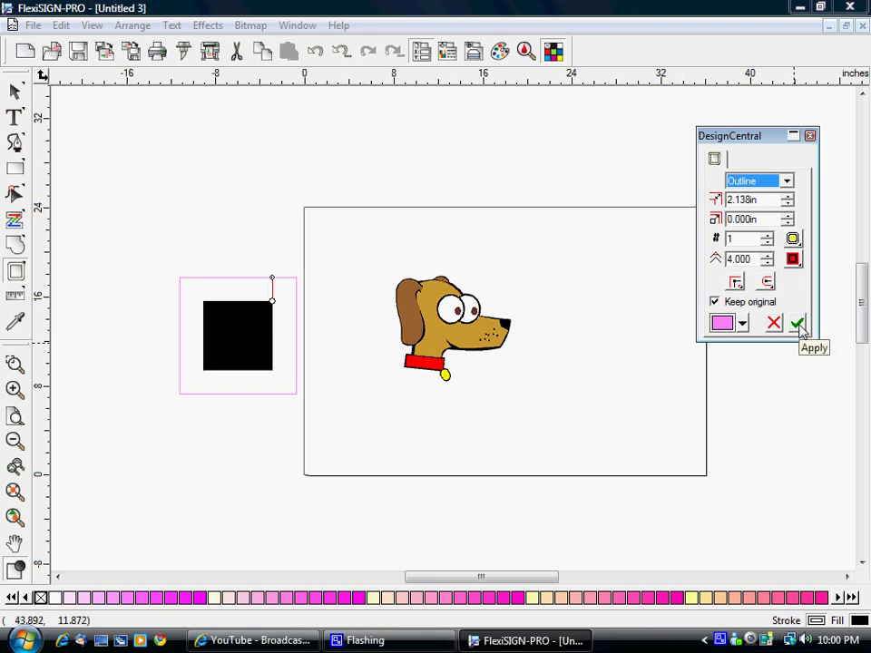
left_click(743, 324)
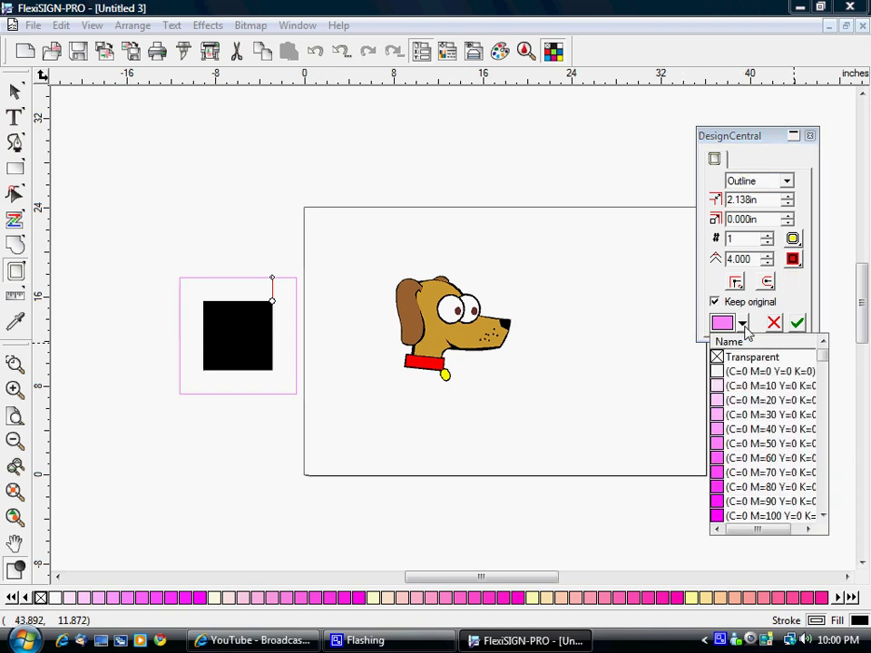
left_click(745, 329)
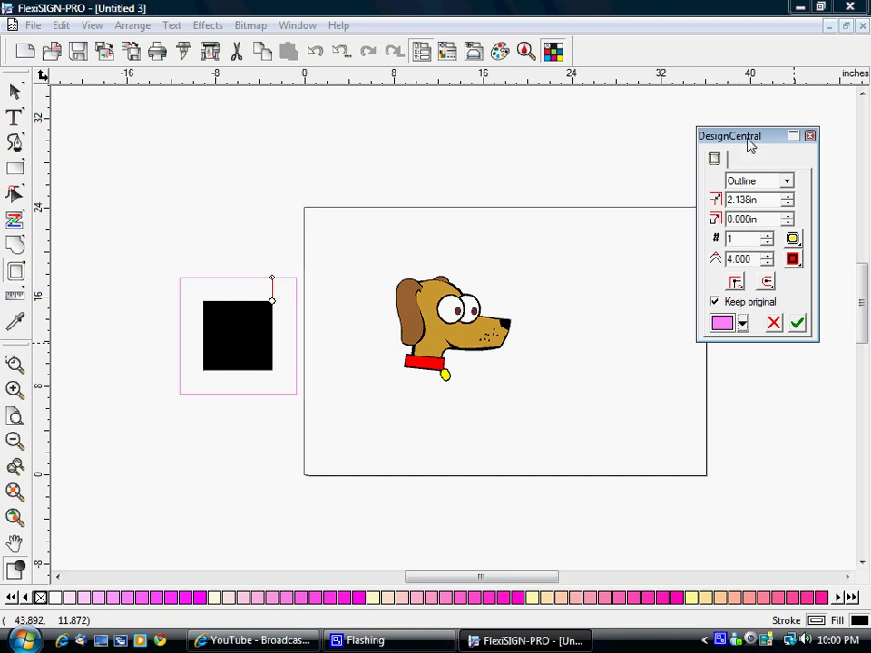
left_click_drag(750, 145, 718, 197)
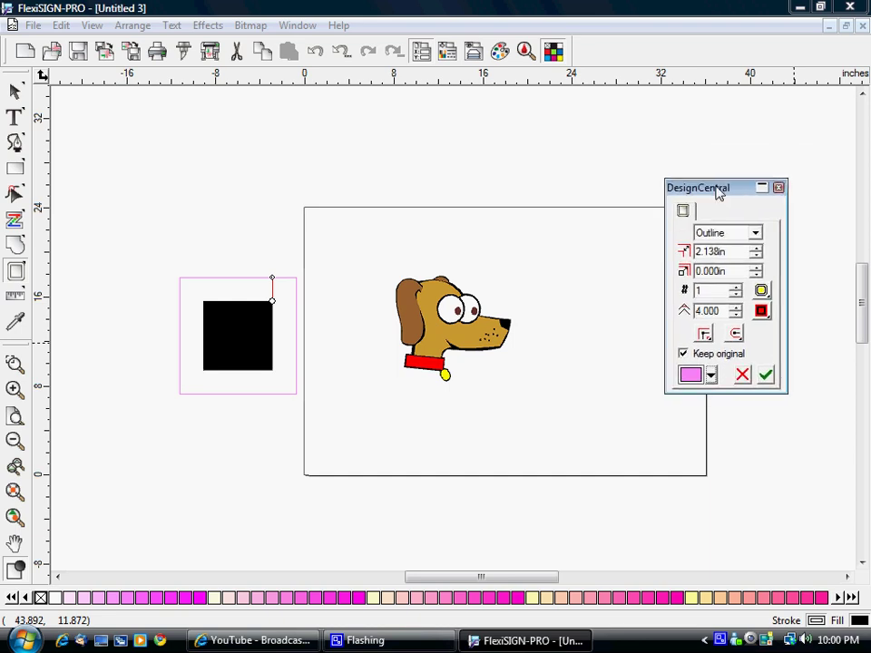
left_click(768, 377)
Move the outlined square up-left and use Separate Outline to detach the pink outline.
left_click(444, 159)
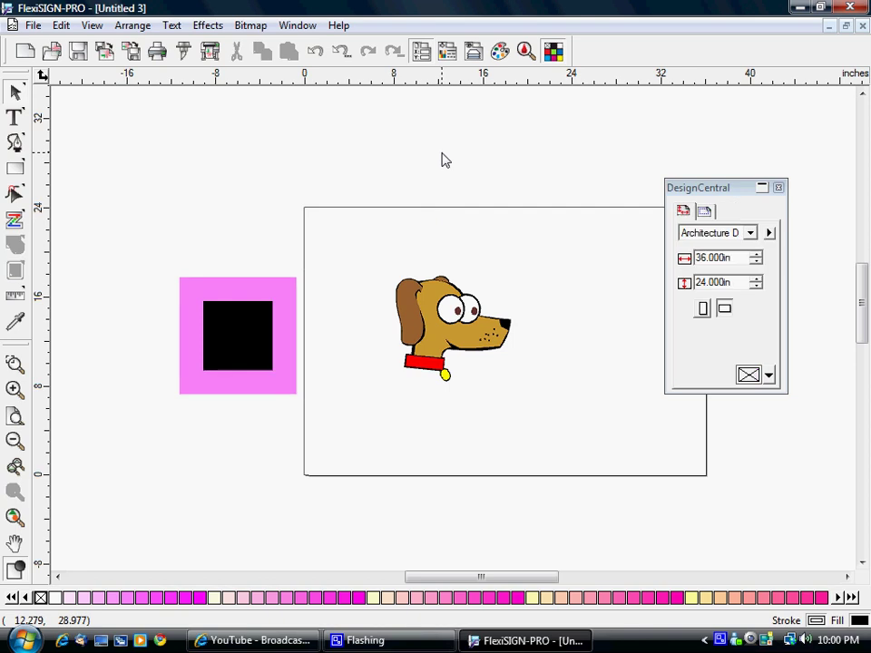
left_click_drag(238, 337, 228, 269)
right_click(229, 248)
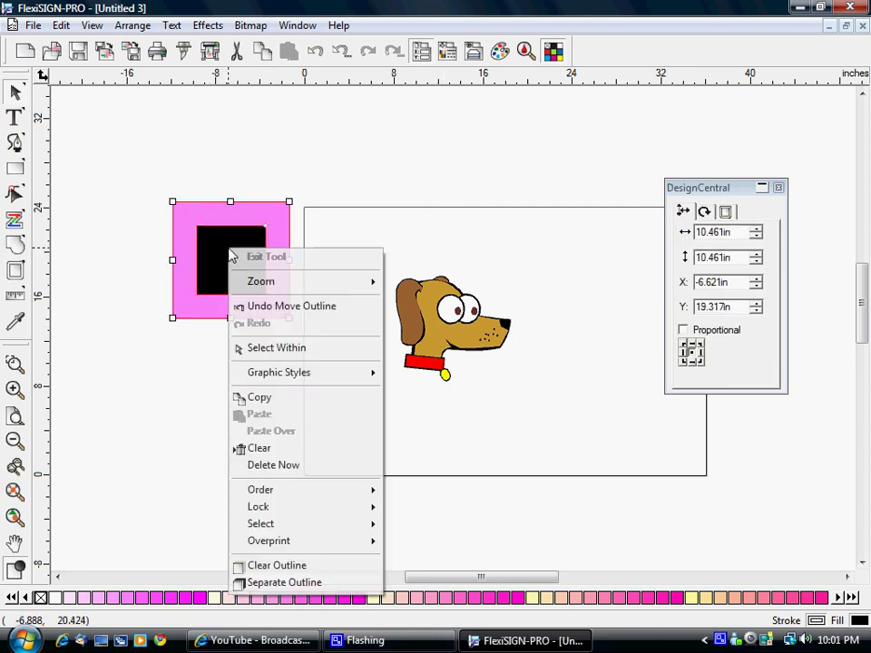
left_click(268, 586)
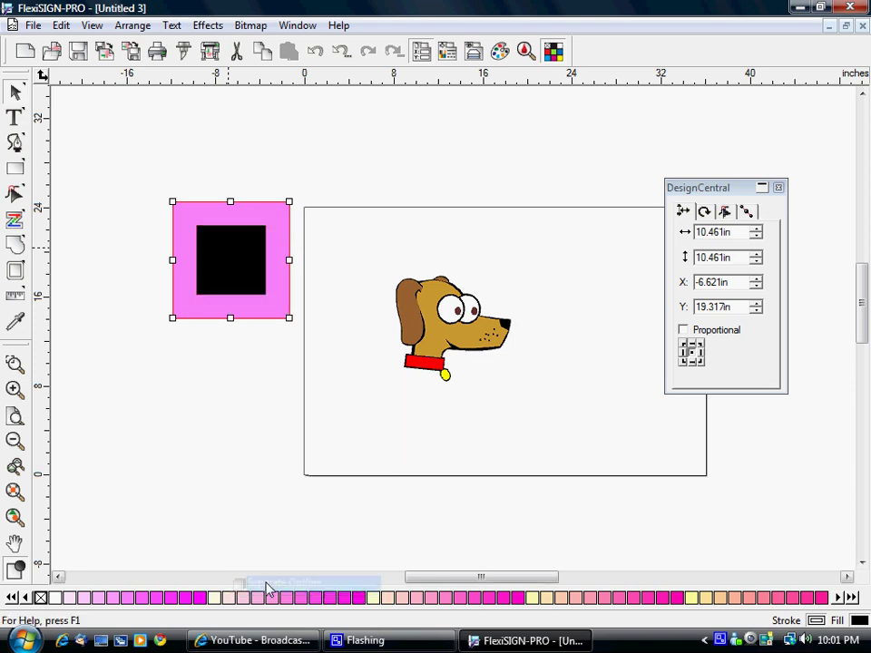
Drag the black square up-right onto the page edge, undoing an accidental move of the pink square.
left_click(243, 267)
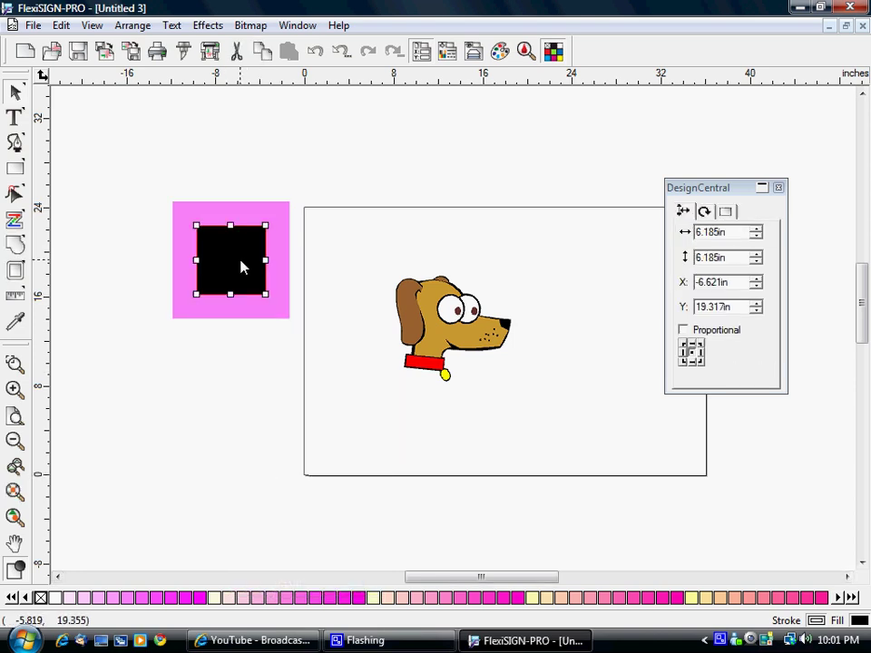
left_click_drag(243, 267, 302, 205)
left_click_drag(244, 263, 206, 296)
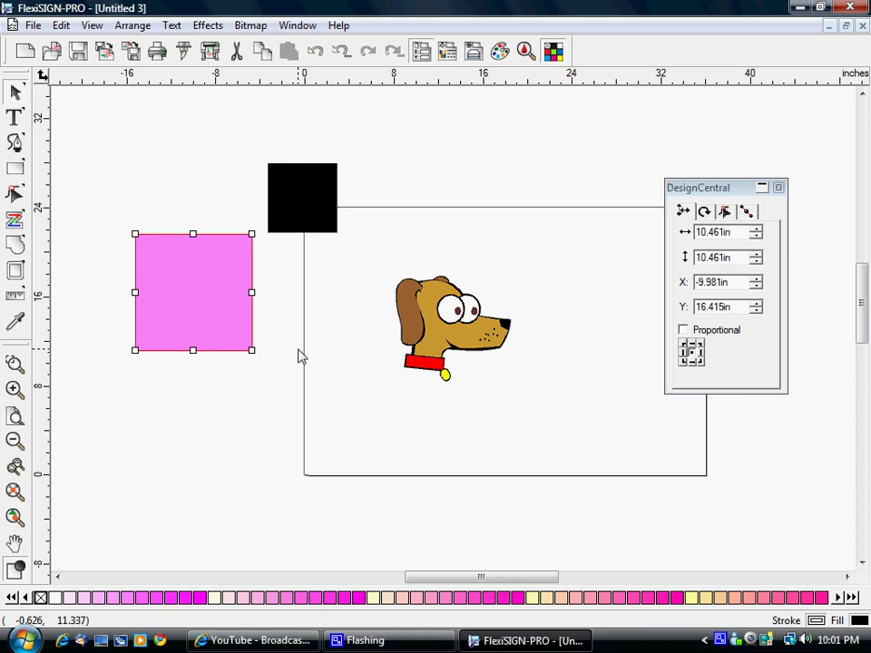
key("ctrl+z")
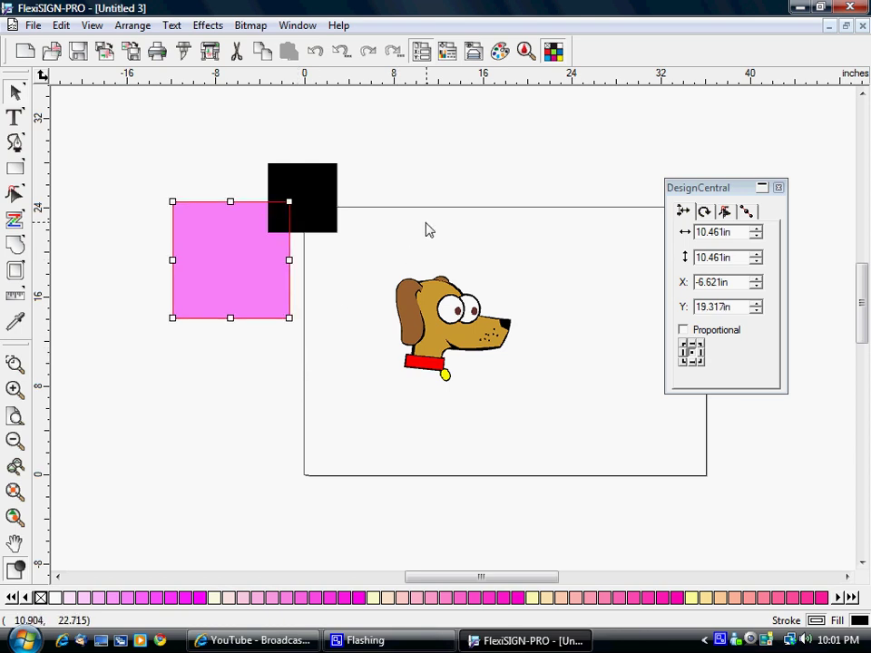
left_click(426, 271)
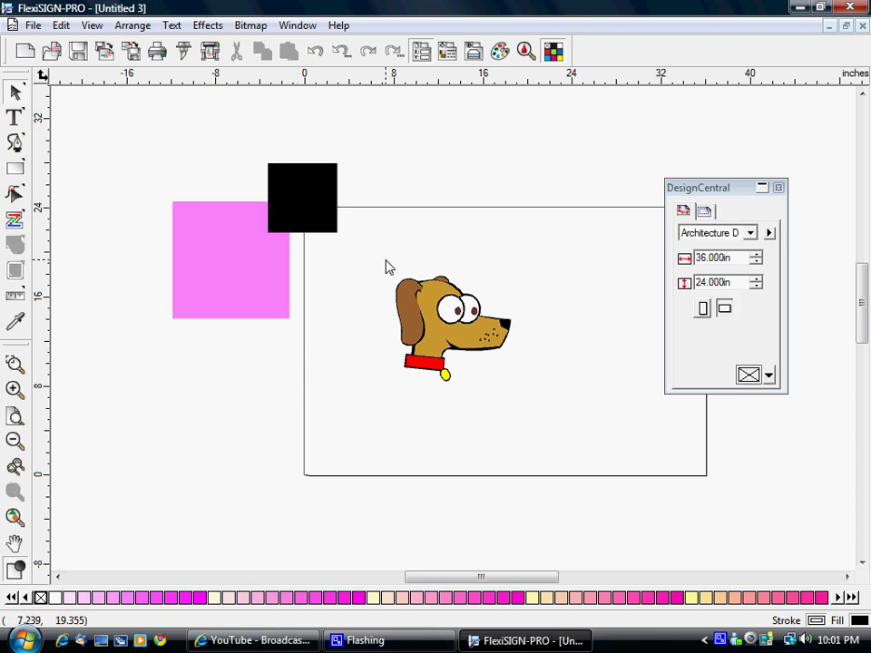
left_click_drag(379, 258, 502, 364)
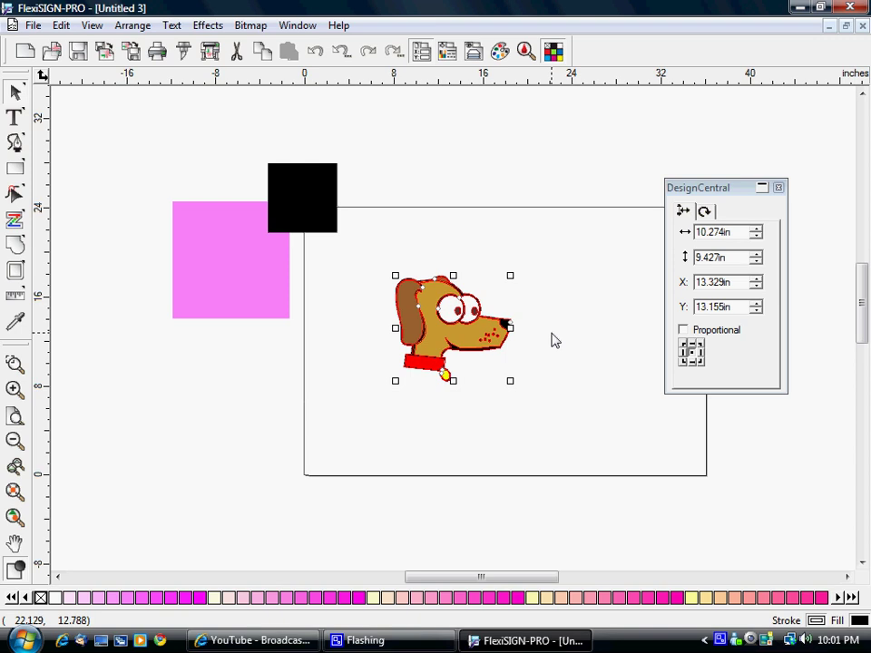
left_click(571, 271)
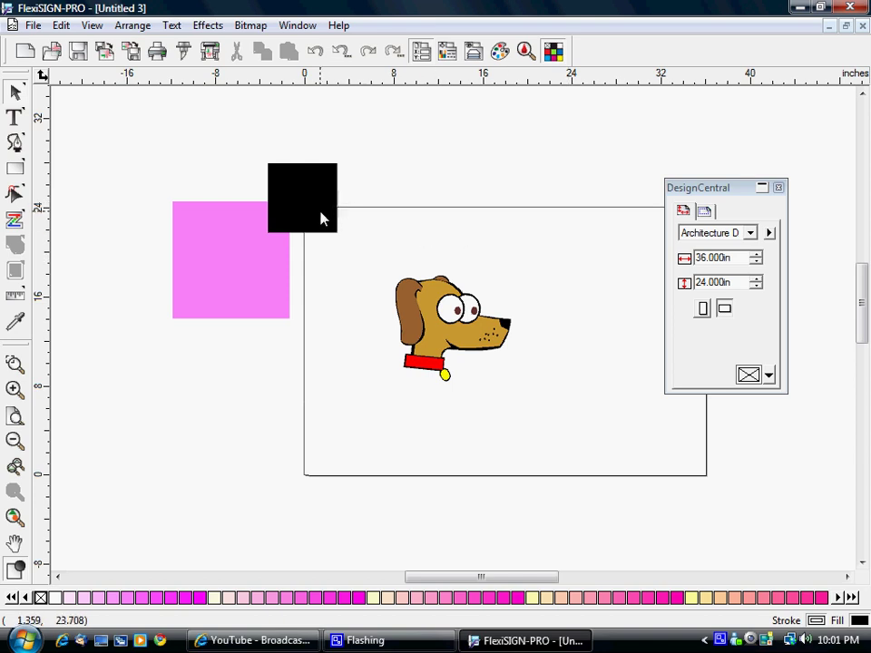
Shift the black square right, then pull the dog's tan head, brown ear, black body and red collar apart, selecting the yellow tag.
left_click_drag(322, 215, 418, 187)
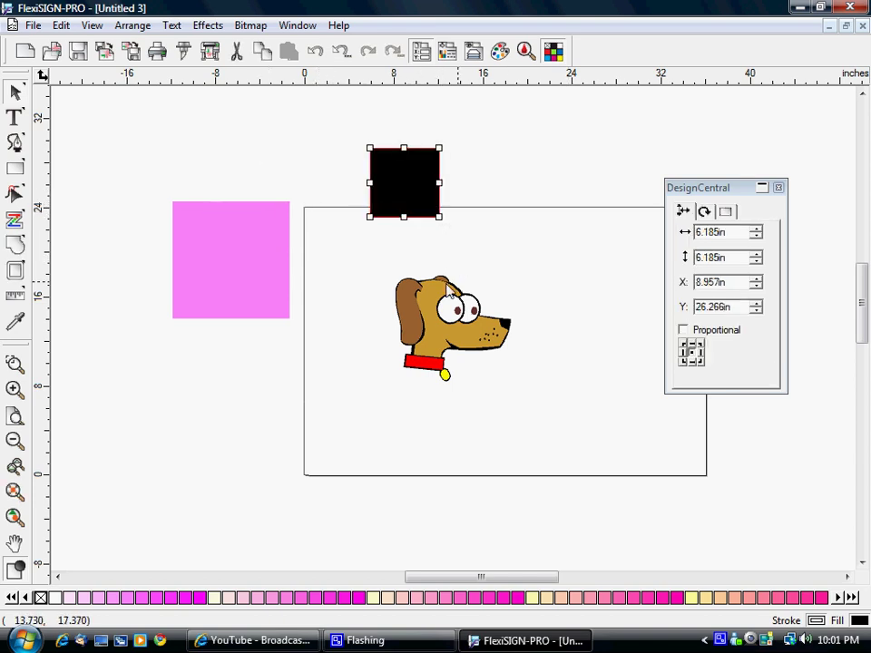
left_click_drag(430, 300, 455, 260)
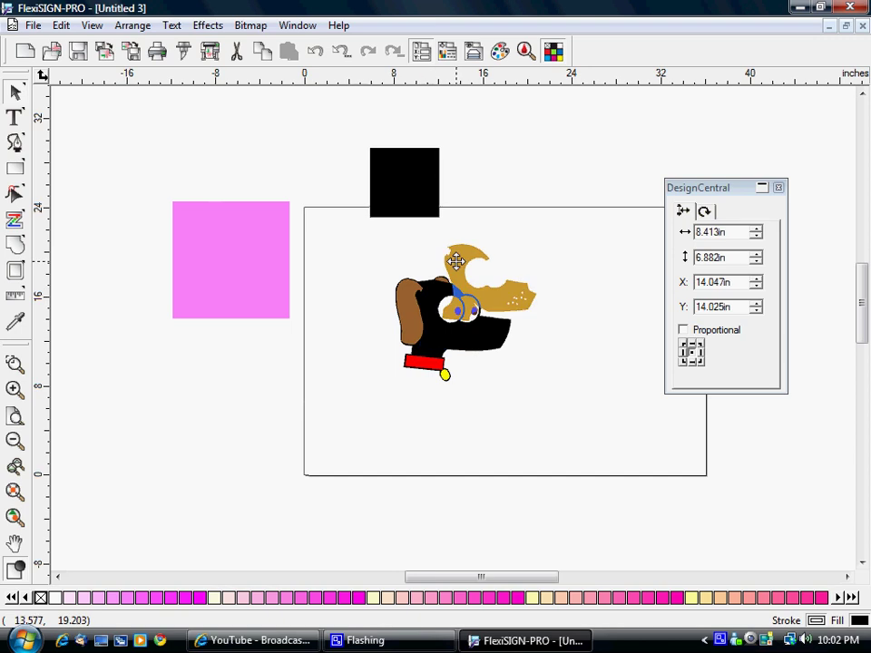
left_click_drag(396, 303, 364, 295)
left_click_drag(426, 329, 502, 384)
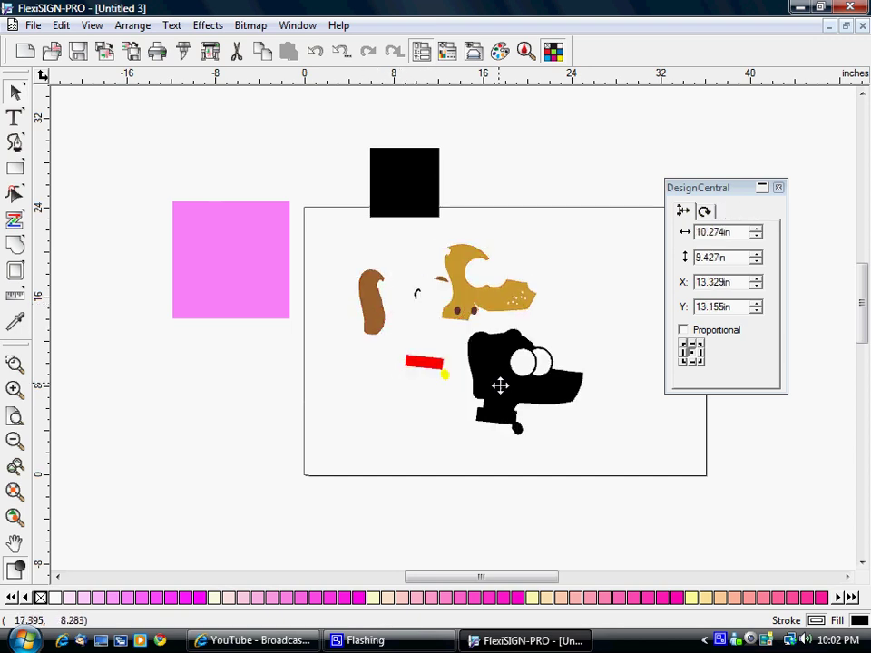
left_click_drag(420, 368, 396, 378)
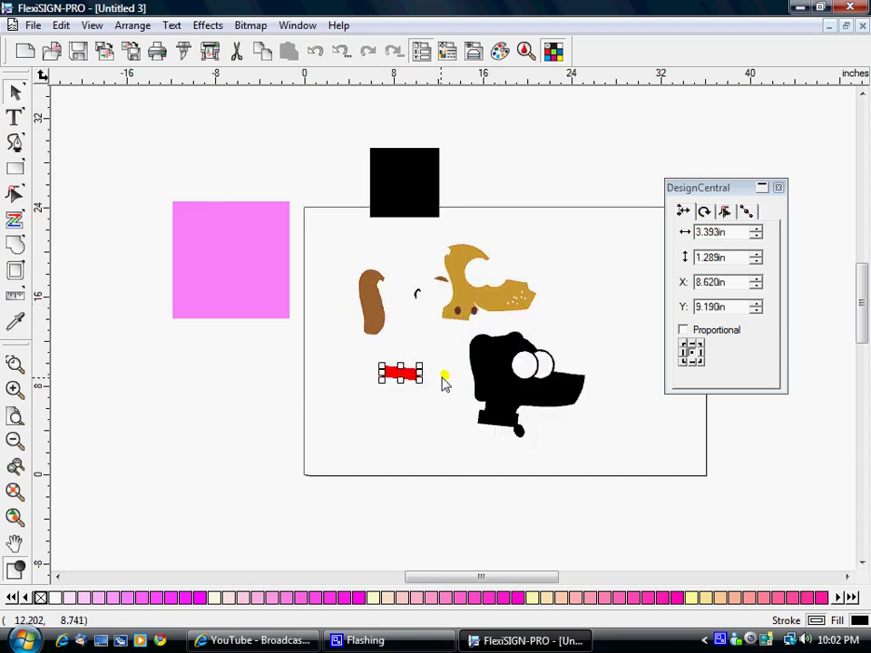
left_click(445, 374)
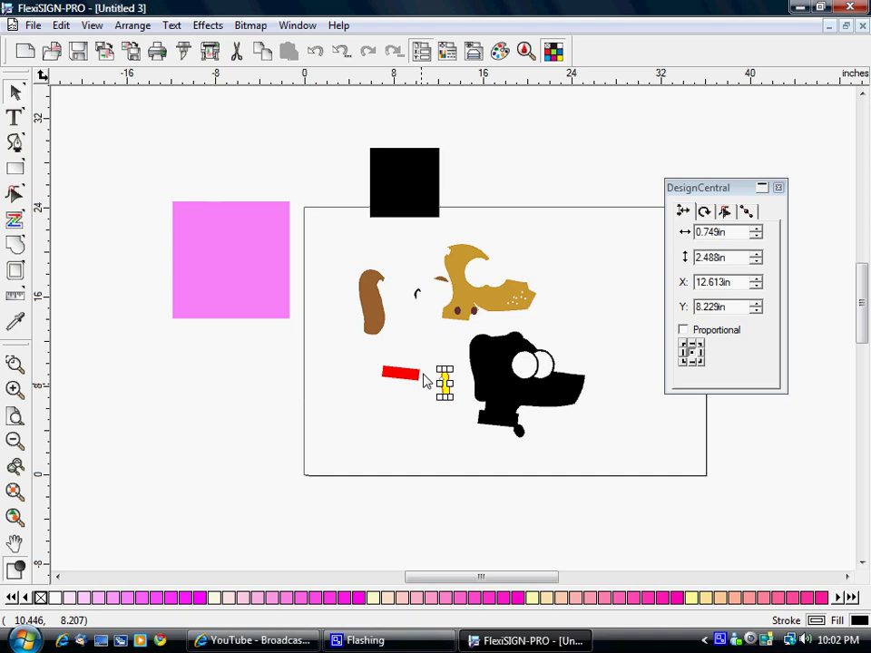